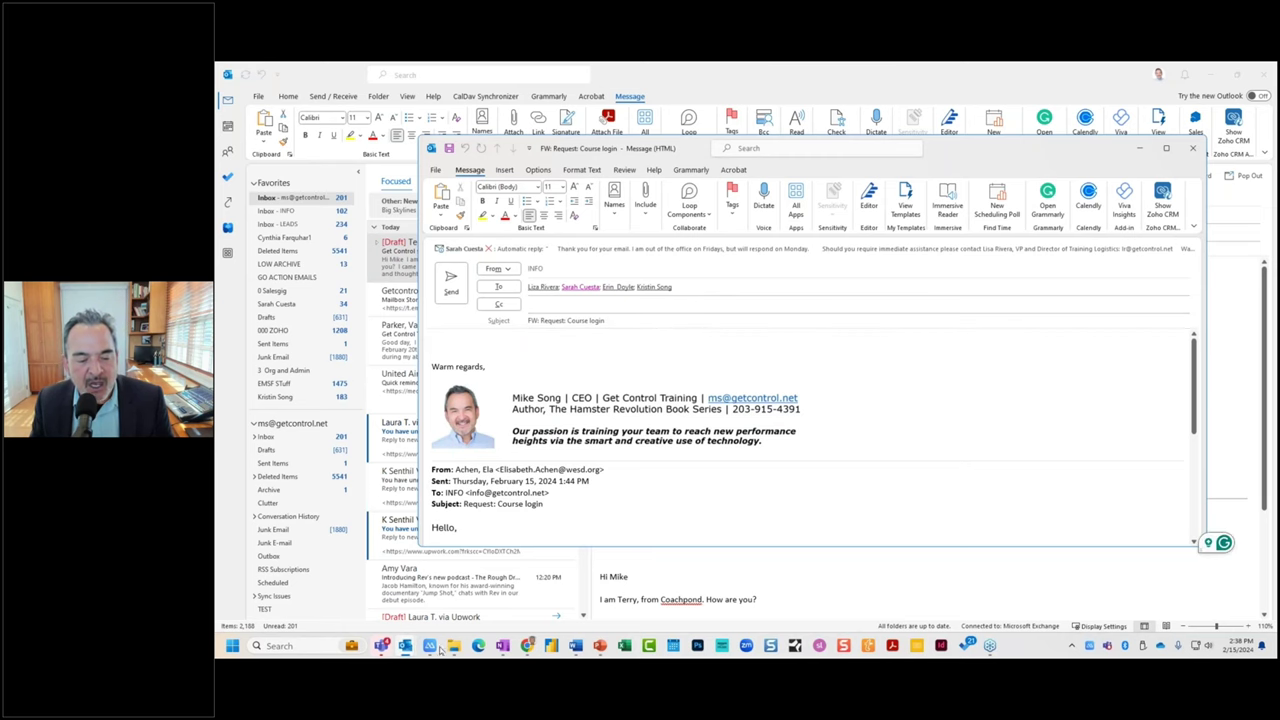
{"action": "mouse_move", "coordinate": [600, 646]}
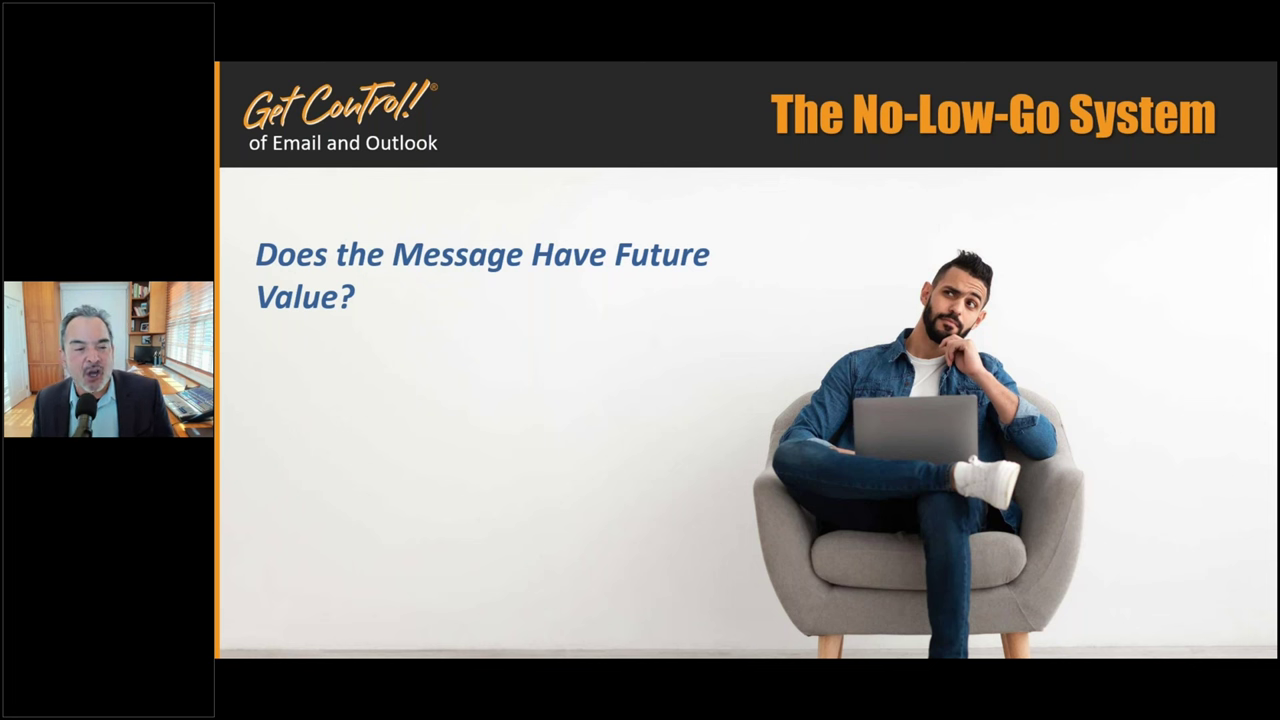
{"action": "left_click", "coordinate": [505, 540]}
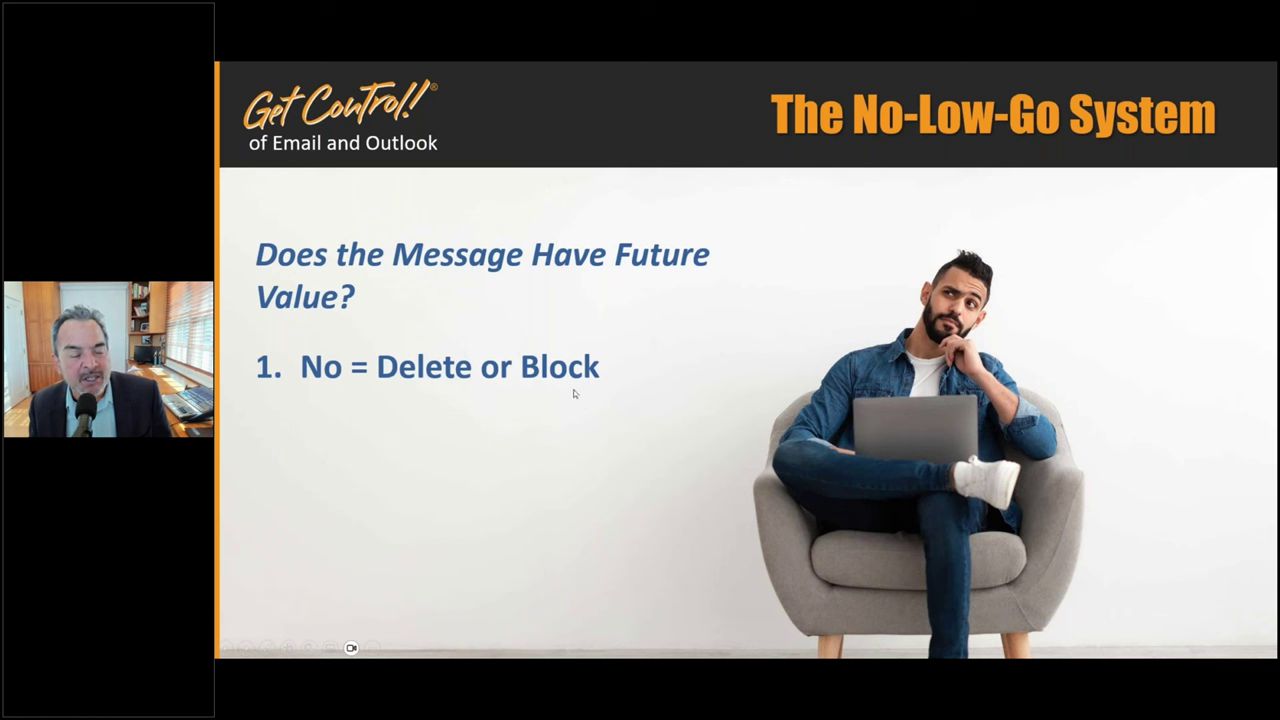
{"action": "left_click", "coordinate": [630, 443]}
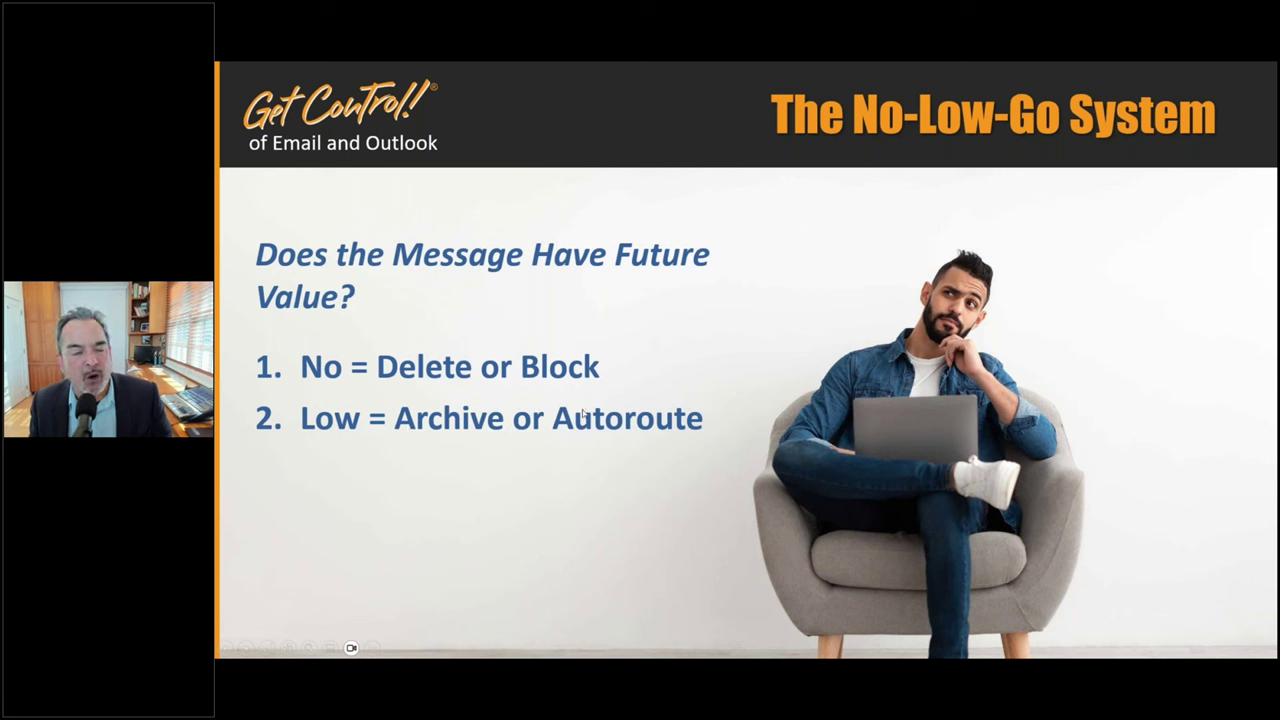
{"action": "left_click", "coordinate": [662, 473]}
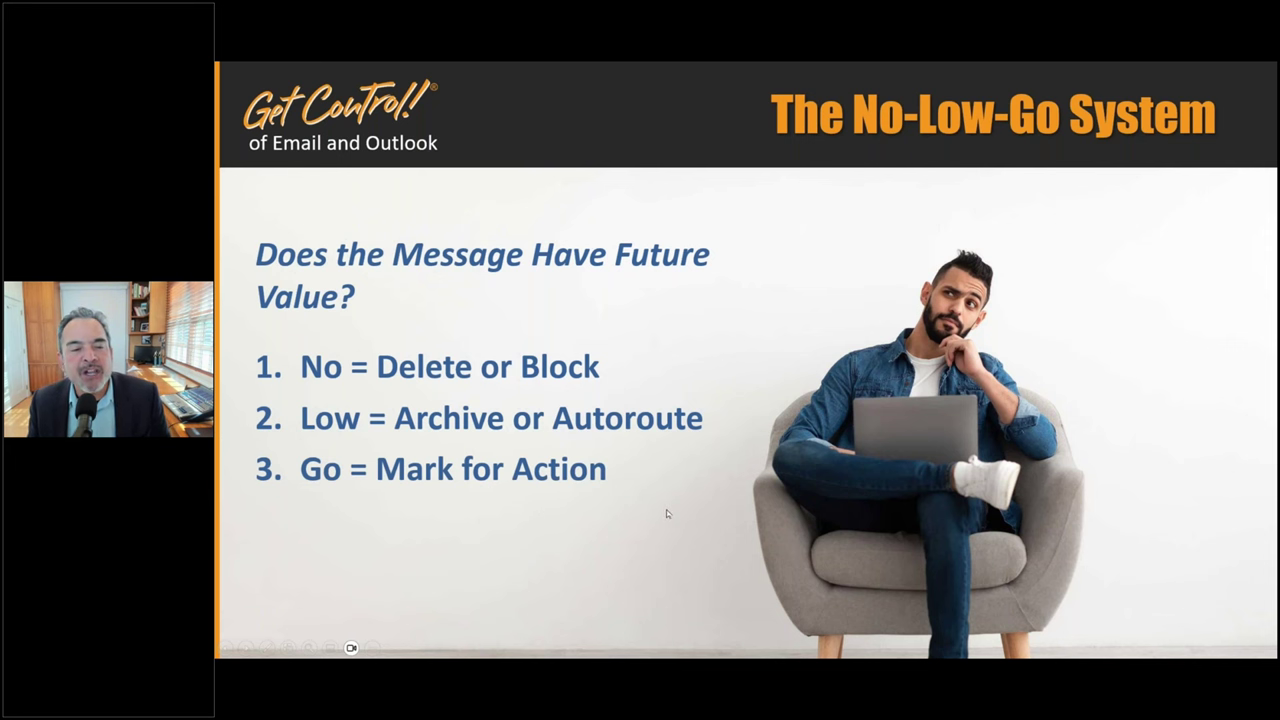
Step: Switch from the slide show to the main Outlook inbox window
{"action": "key", "text": "alt+Tab"}
{"action": "key", "text": "Tab"}
{"action": "key", "text": "Tab"}
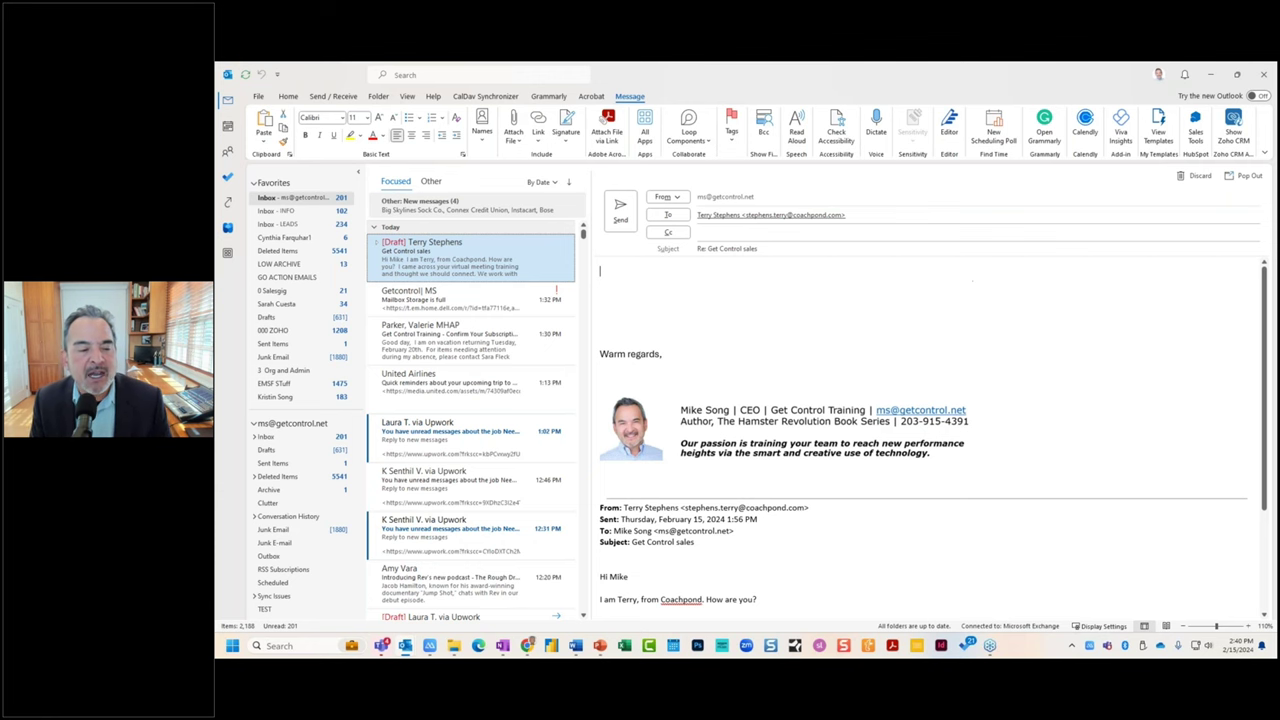
Step: Add the mailbox's Archive folder to Favorites and place it directly below LOW ARCHIVE
{"action": "left_click", "coordinate": [289, 490]}
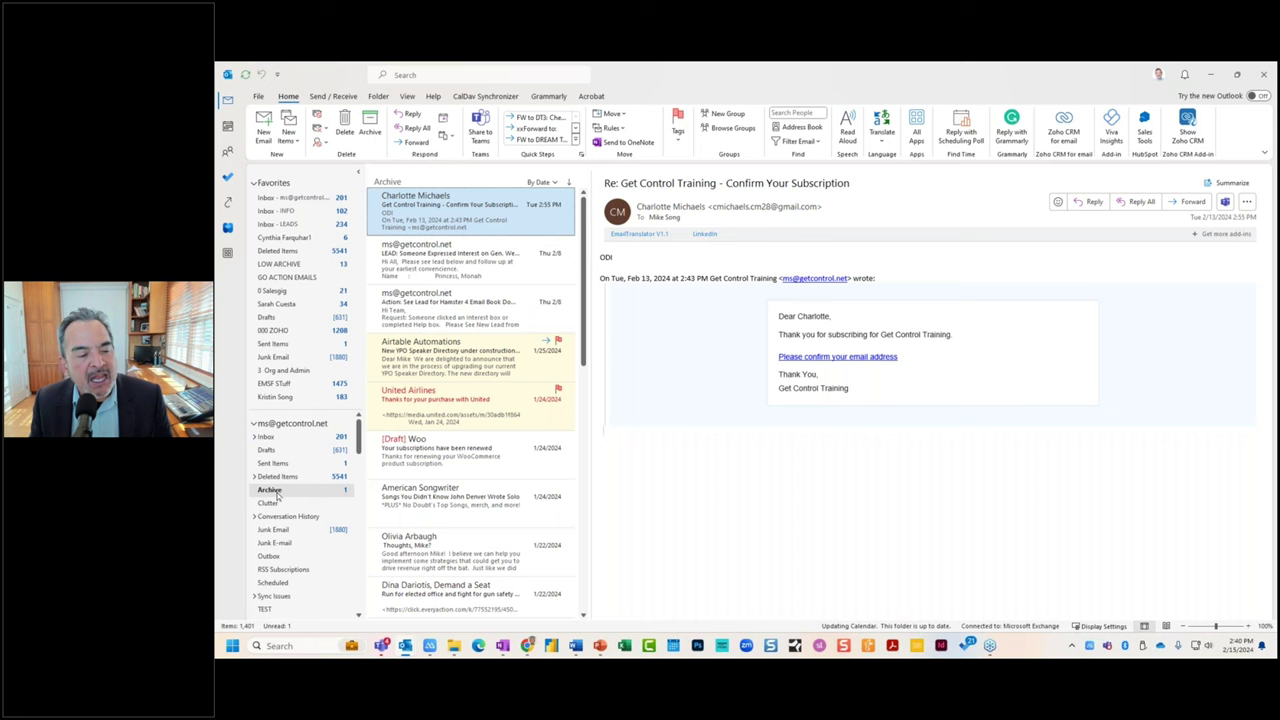
{"action": "right_click", "coordinate": [276, 494]}
{"action": "left_click", "coordinate": [322, 393]}
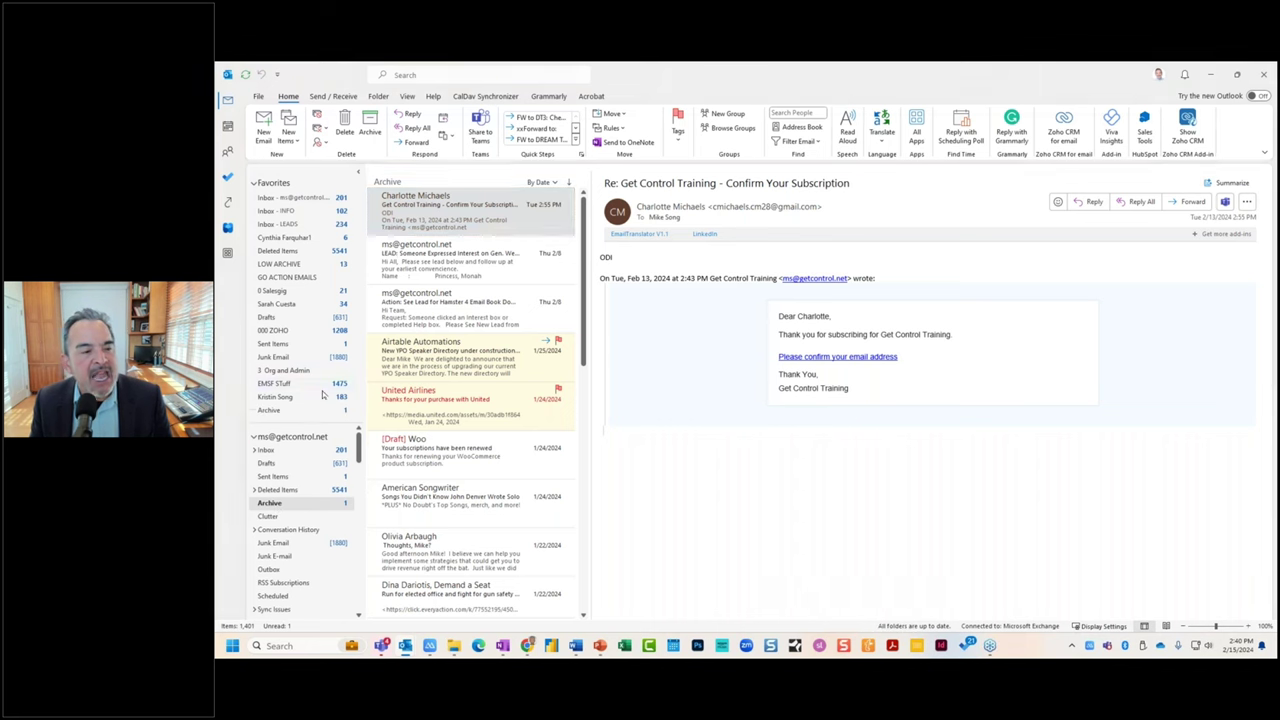
{"action": "left_click_drag", "start_coordinate": [303, 413], "coordinate": [300, 276]}
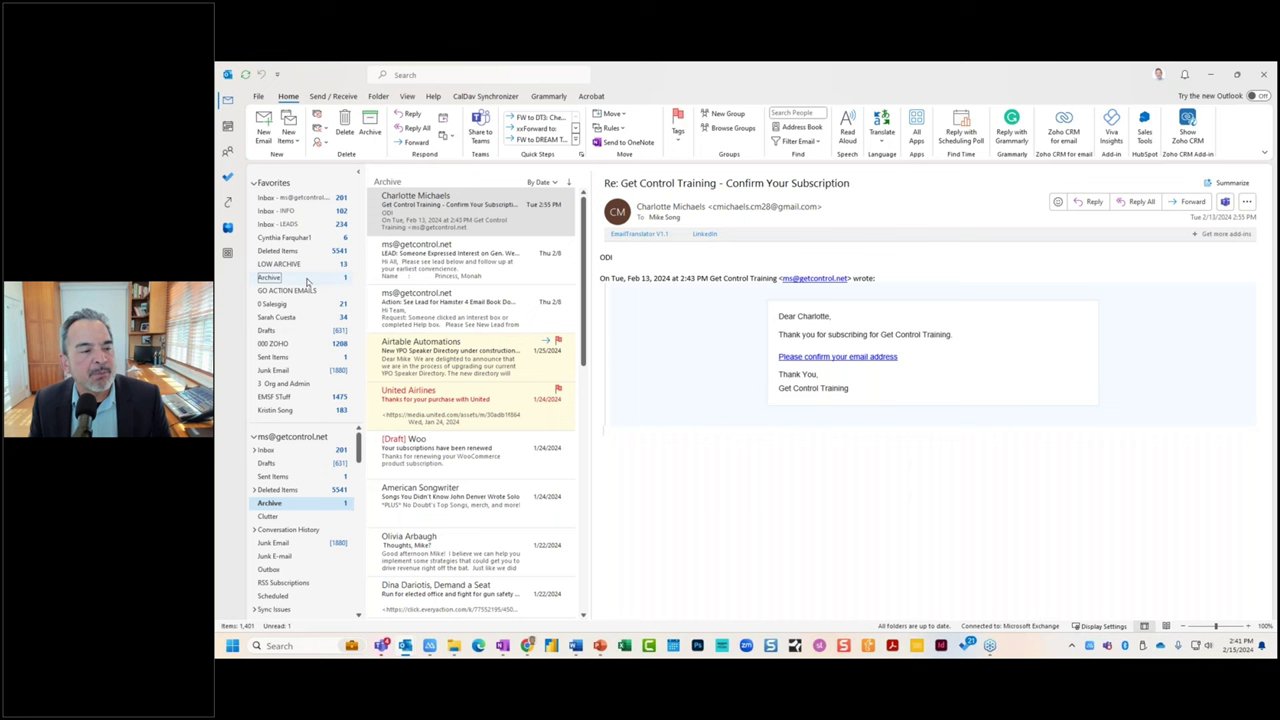
Step: Examine the folder options of the favorited Archive folder and compare its contents with those of LOW ARCHIVE
{"action": "right_click", "coordinate": [306, 280]}
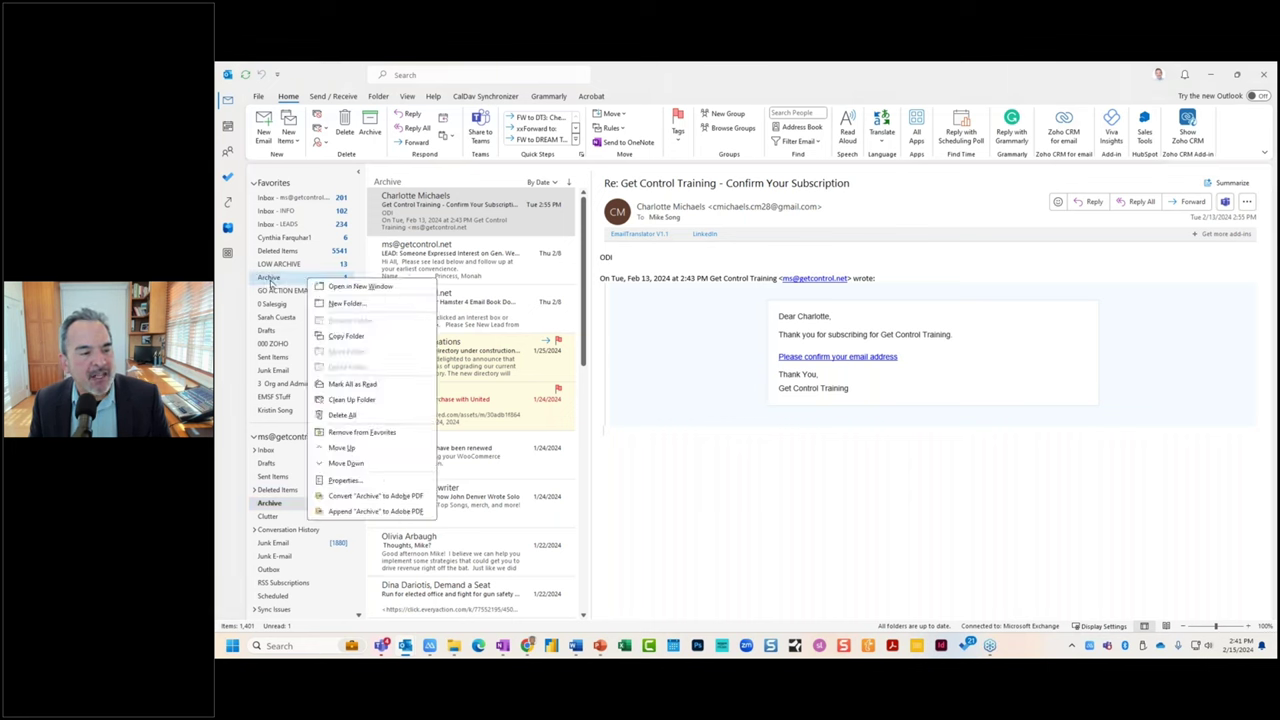
{"action": "left_click", "coordinate": [270, 280]}
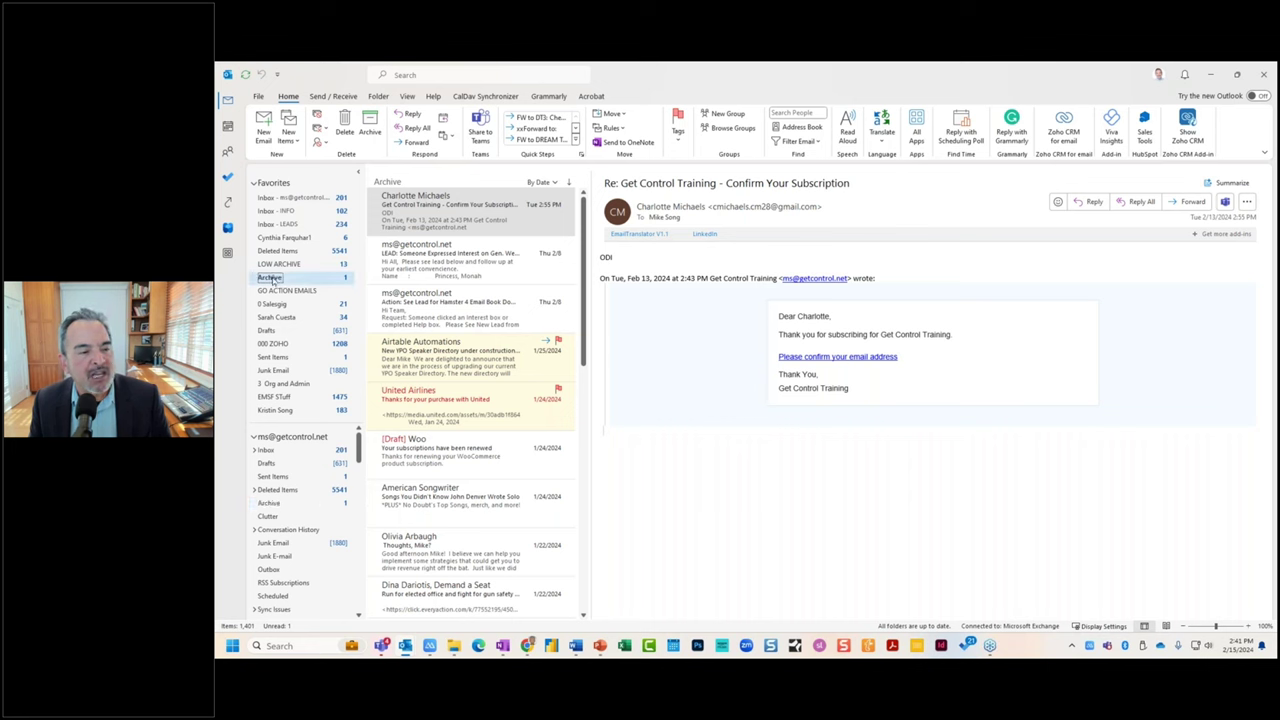
{"action": "right_click", "coordinate": [272, 280]}
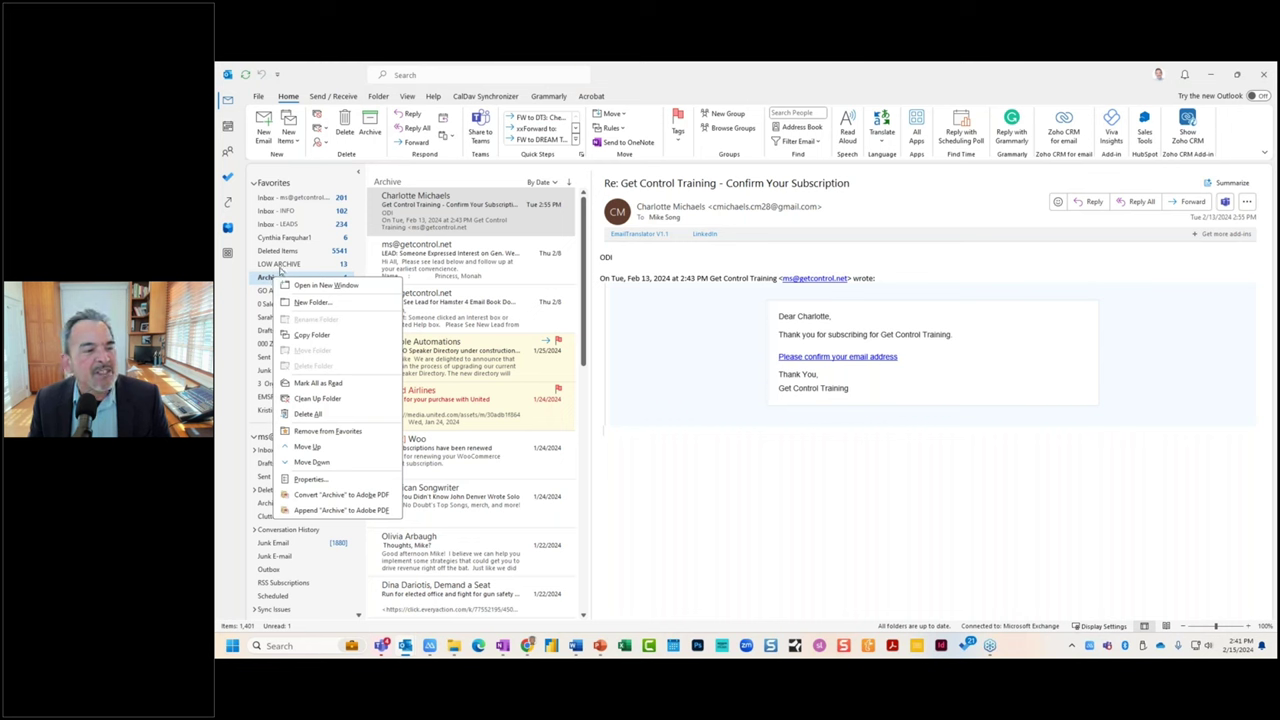
{"action": "left_click", "coordinate": [296, 278]}
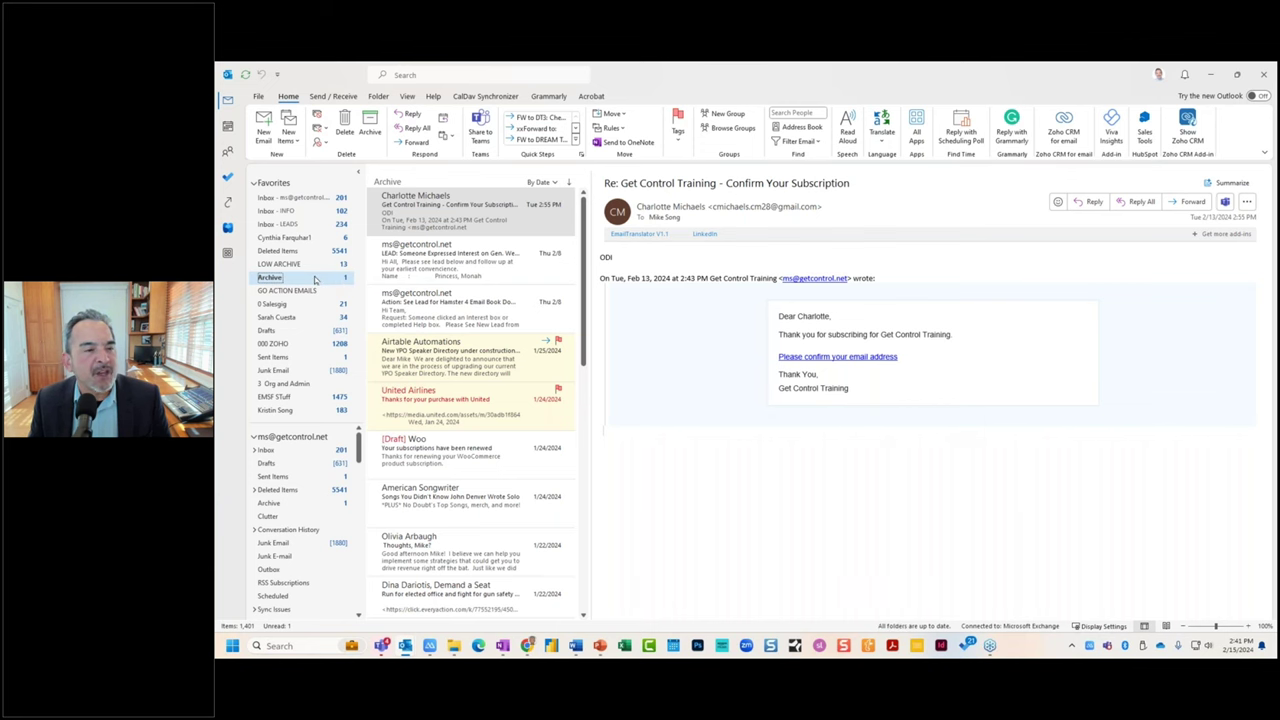
{"action": "left_click", "coordinate": [304, 266]}
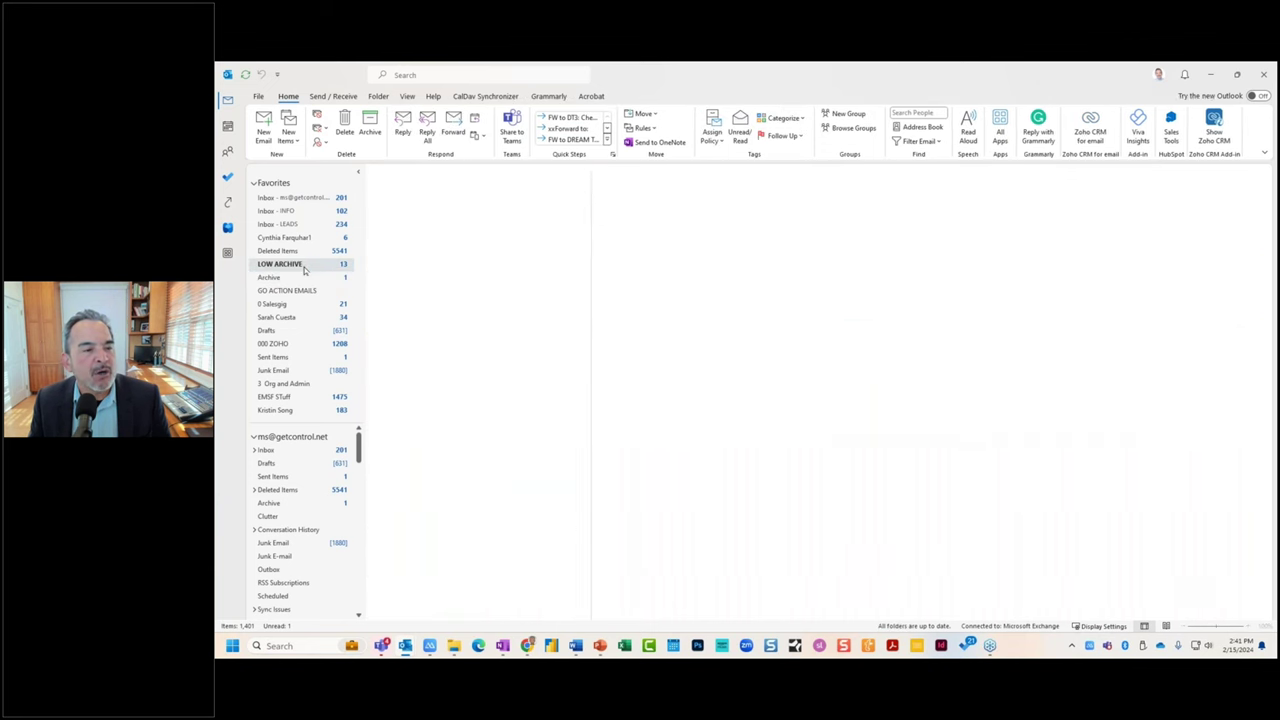
{"action": "left_click", "coordinate": [302, 279]}
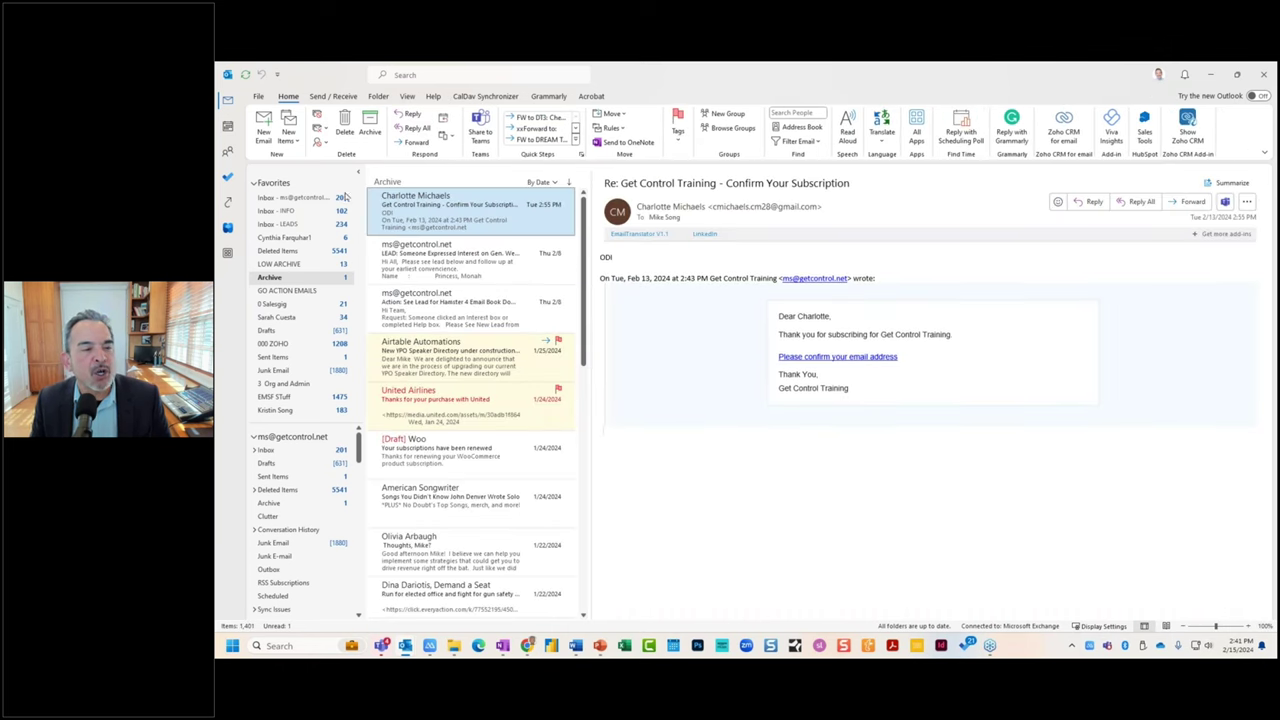
{"action": "left_click", "coordinate": [304, 266]}
{"action": "left_click", "coordinate": [297, 280]}
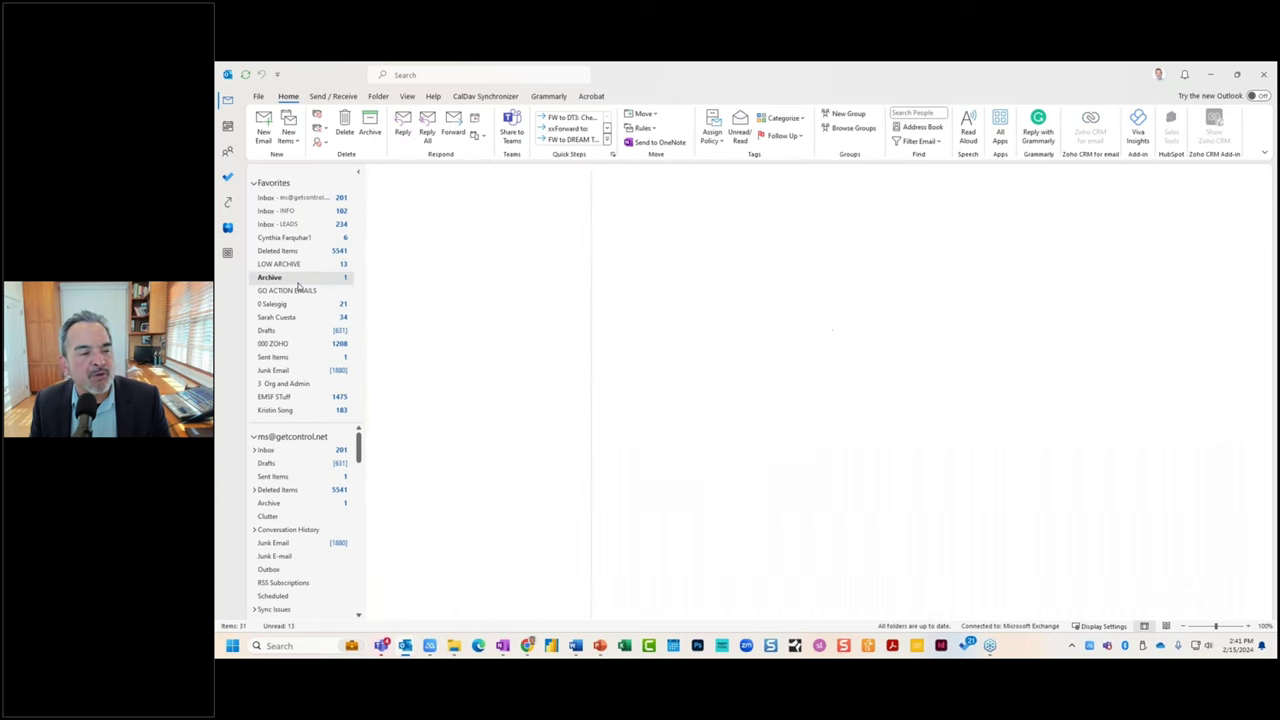
Step: Remove the Archive folder from Favorites
{"action": "right_click", "coordinate": [297, 282]}
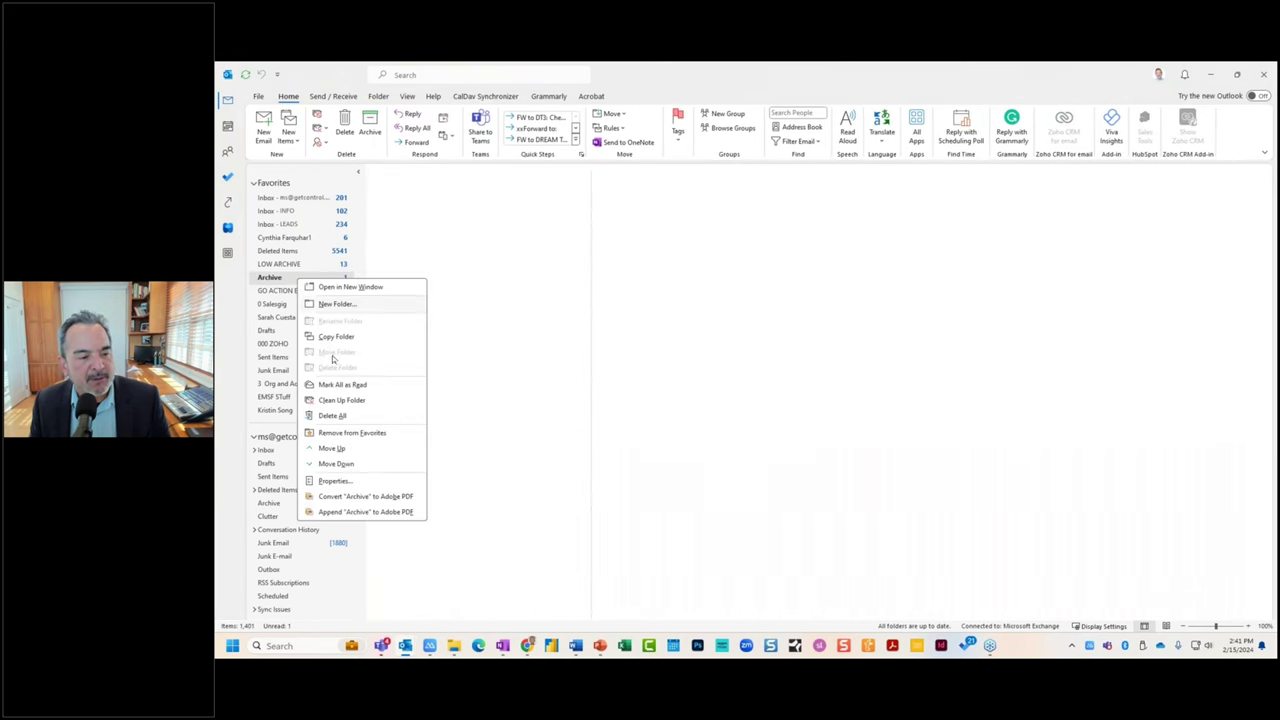
{"action": "left_click", "coordinate": [364, 433]}
Step: View the LOW ARCHIVE and Deleted Items folders and open the deleted high-importance message about a missed voicemail
{"action": "left_click", "coordinate": [322, 265]}
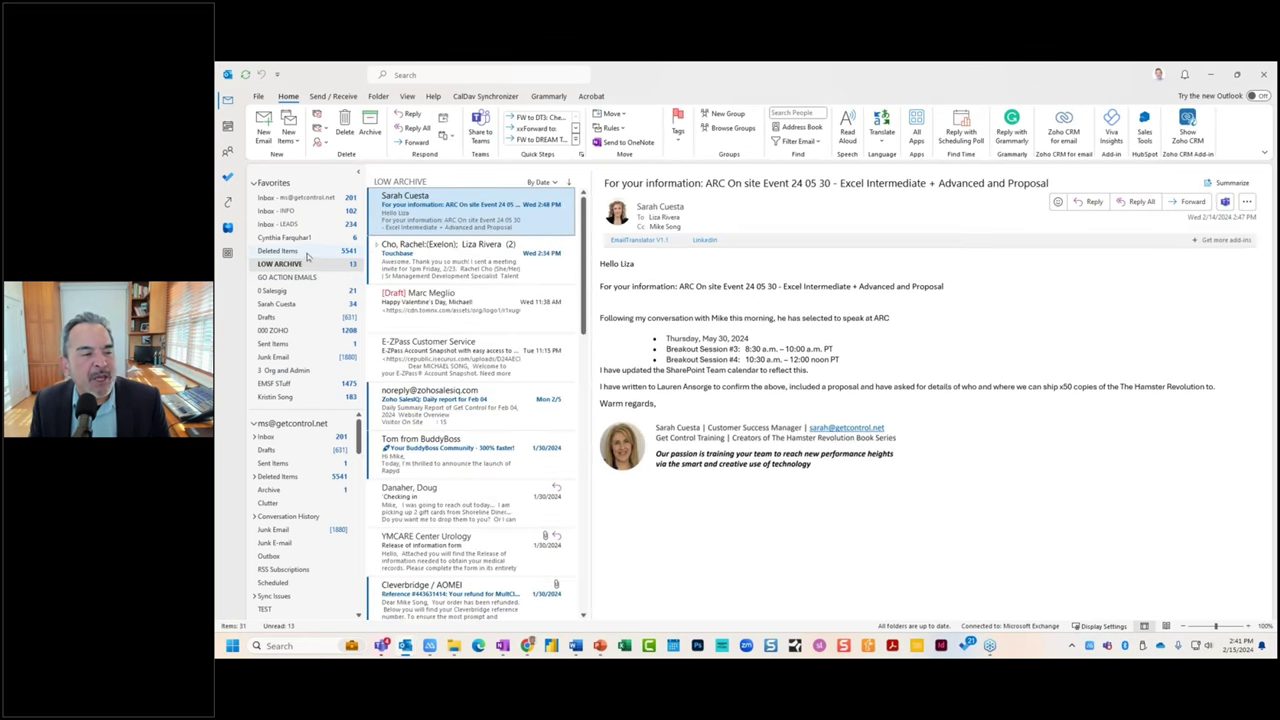
{"action": "left_click", "coordinate": [307, 252]}
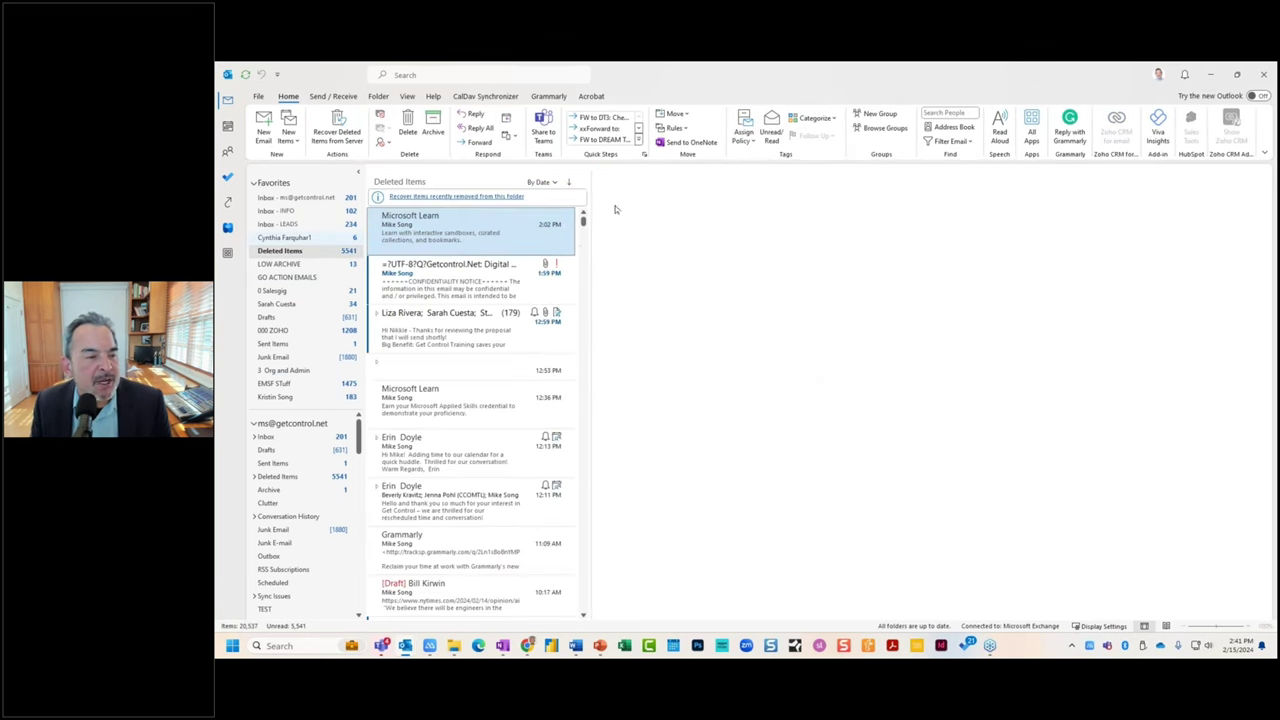
{"action": "left_click", "coordinate": [521, 280]}
{"action": "left_click_drag", "start_coordinate": [521, 280], "coordinate": [338, 237]}
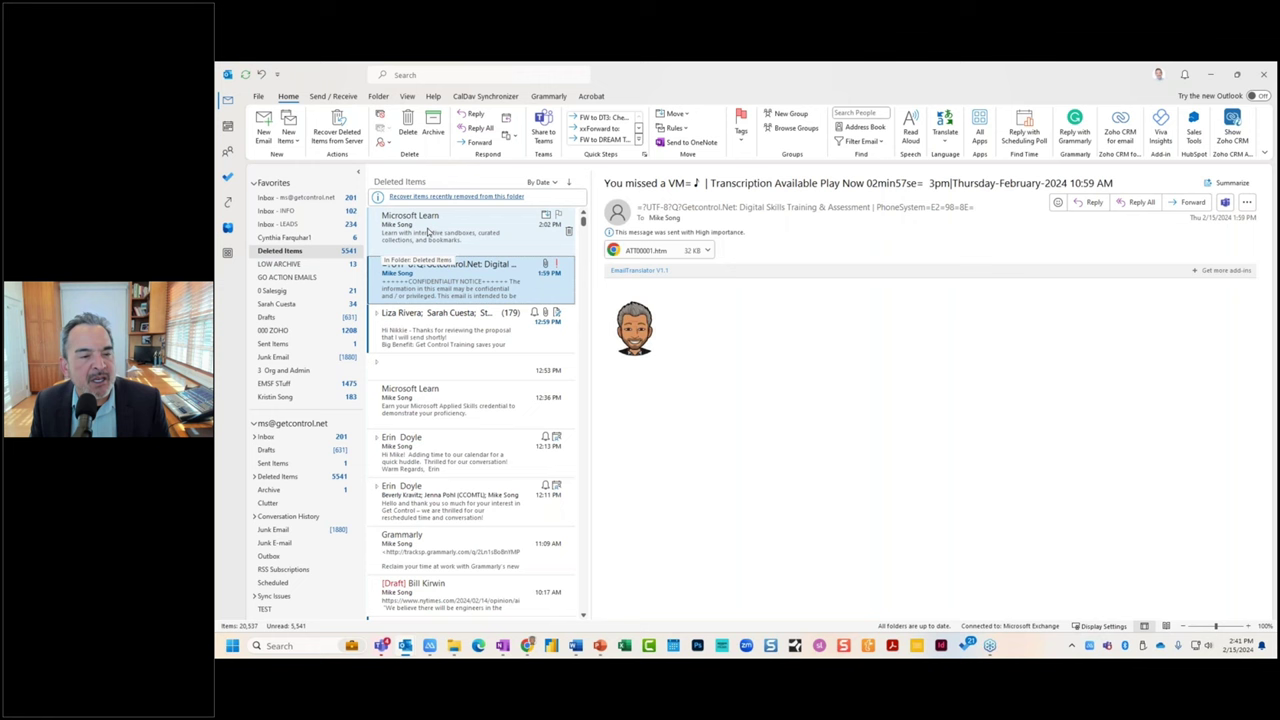
Step: Open the Big Skylines Sock Co. message among the Other emails of the main inbox
{"action": "left_click", "coordinate": [323, 199]}
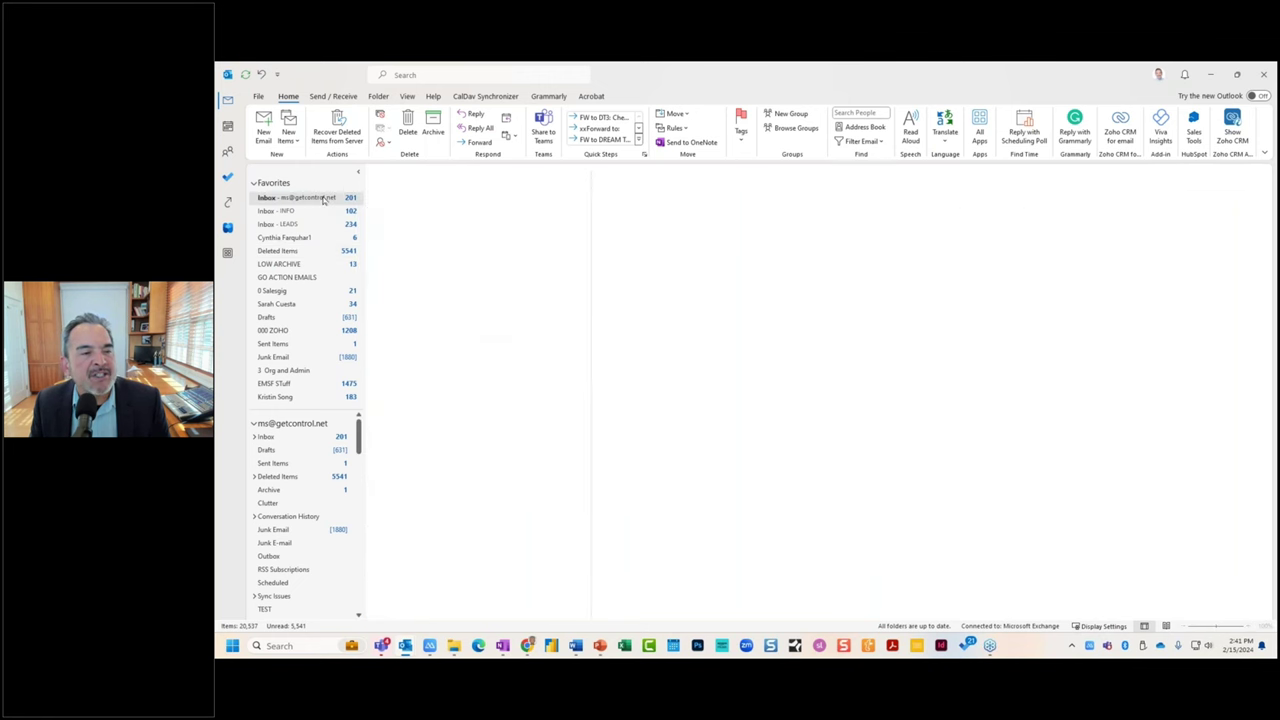
{"action": "left_click", "coordinate": [431, 182]}
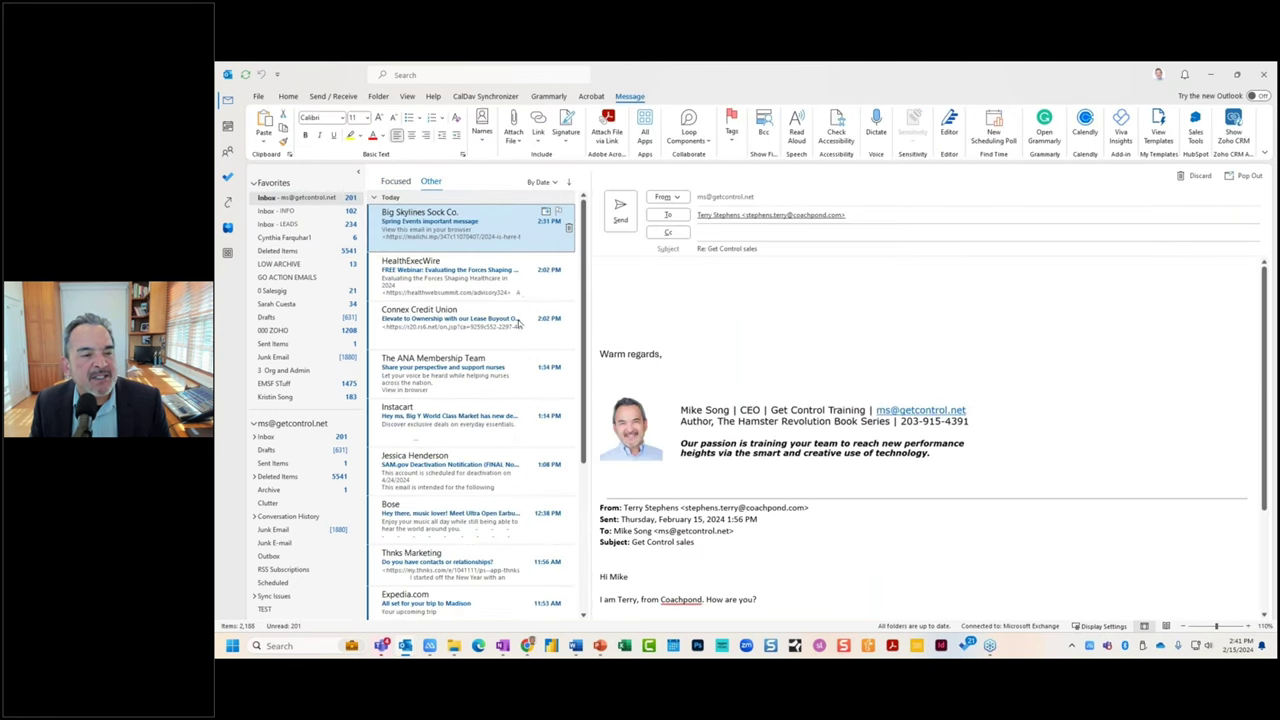
{"action": "left_click", "coordinate": [502, 240]}
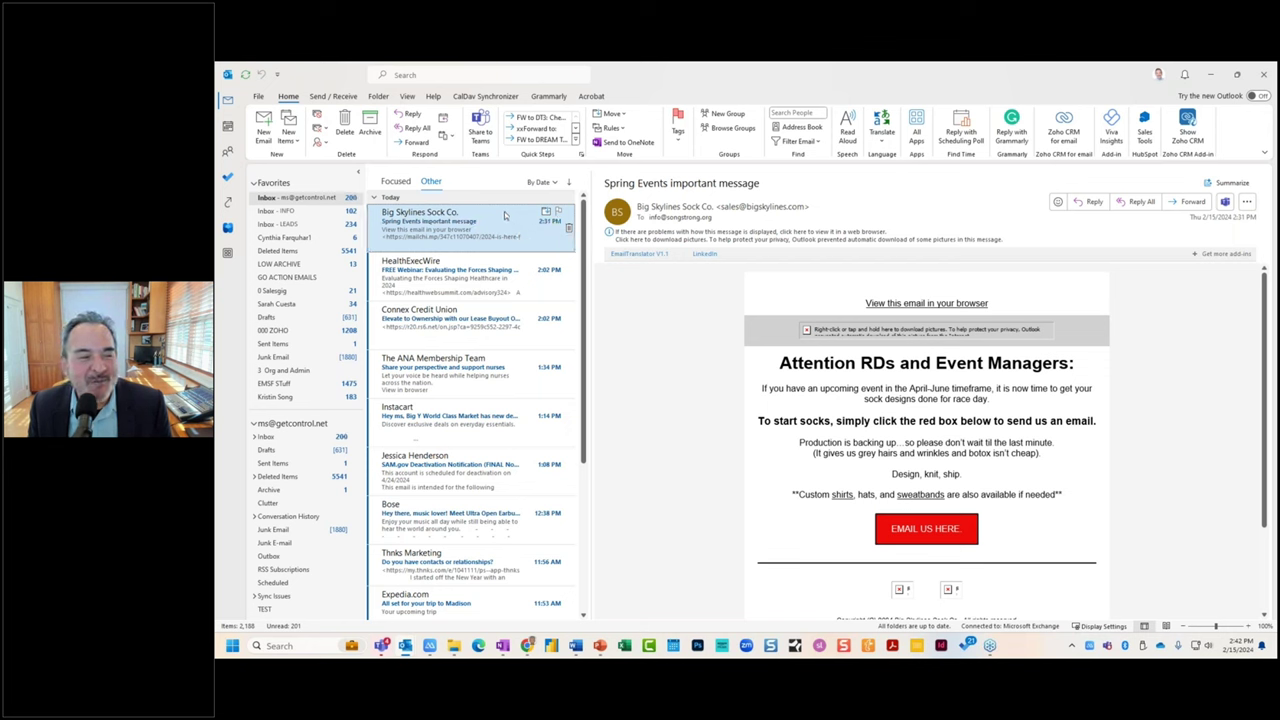
Step: Examine the destination folders for always moving messages from Big Skylines Sock Co., including those under 1 Low Priority Vendors, and cancel the rule
{"action": "right_click", "coordinate": [506, 214]}
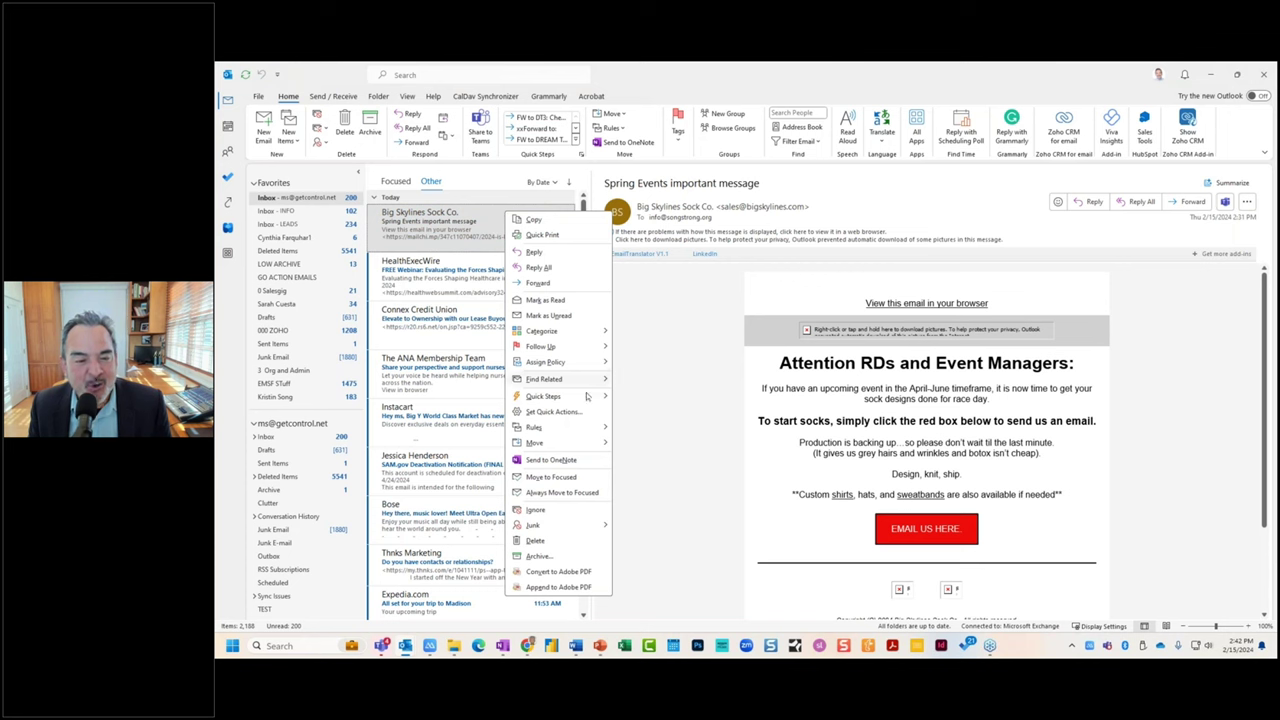
{"action": "mouse_move", "coordinate": [555, 432]}
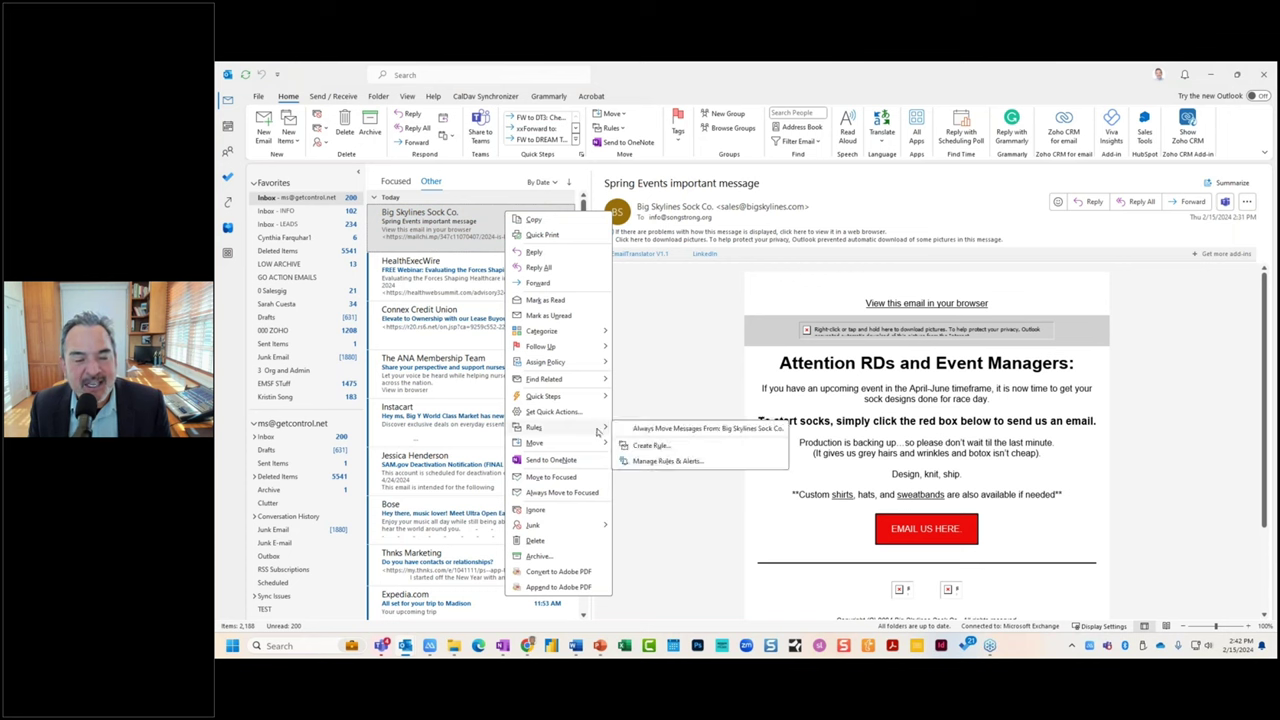
{"action": "left_click", "coordinate": [756, 433]}
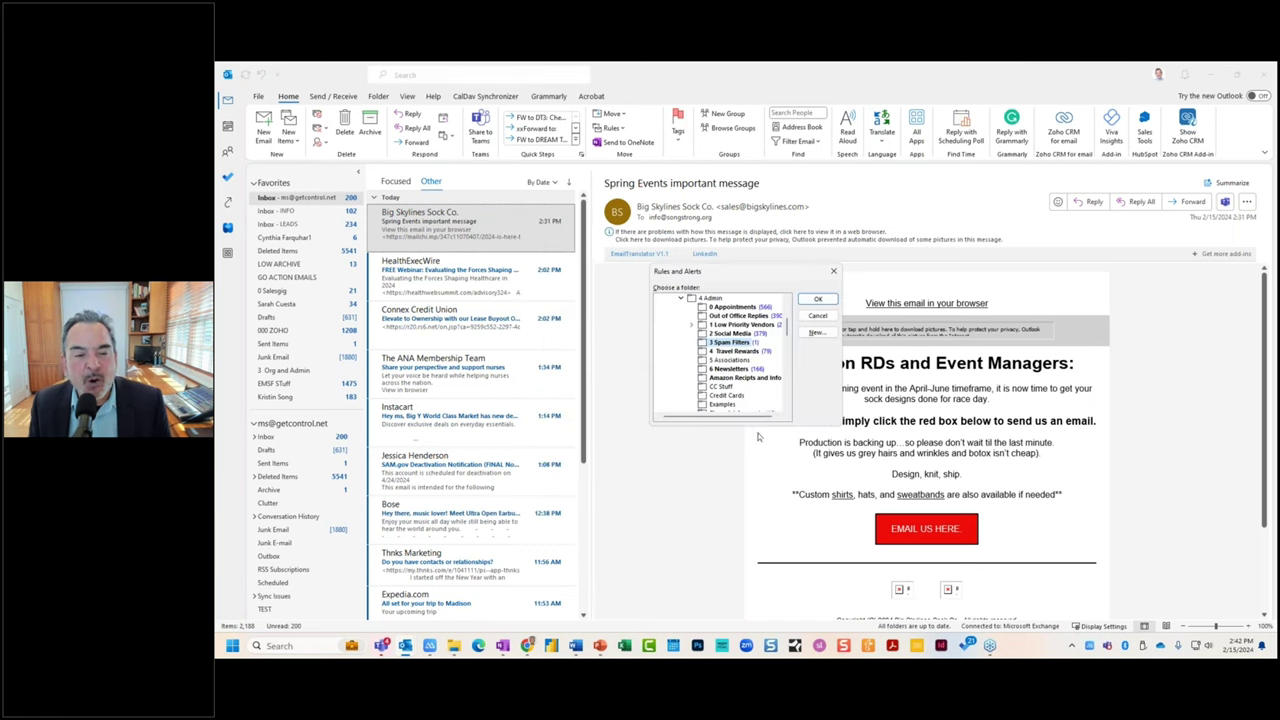
{"action": "left_click", "coordinate": [691, 326]}
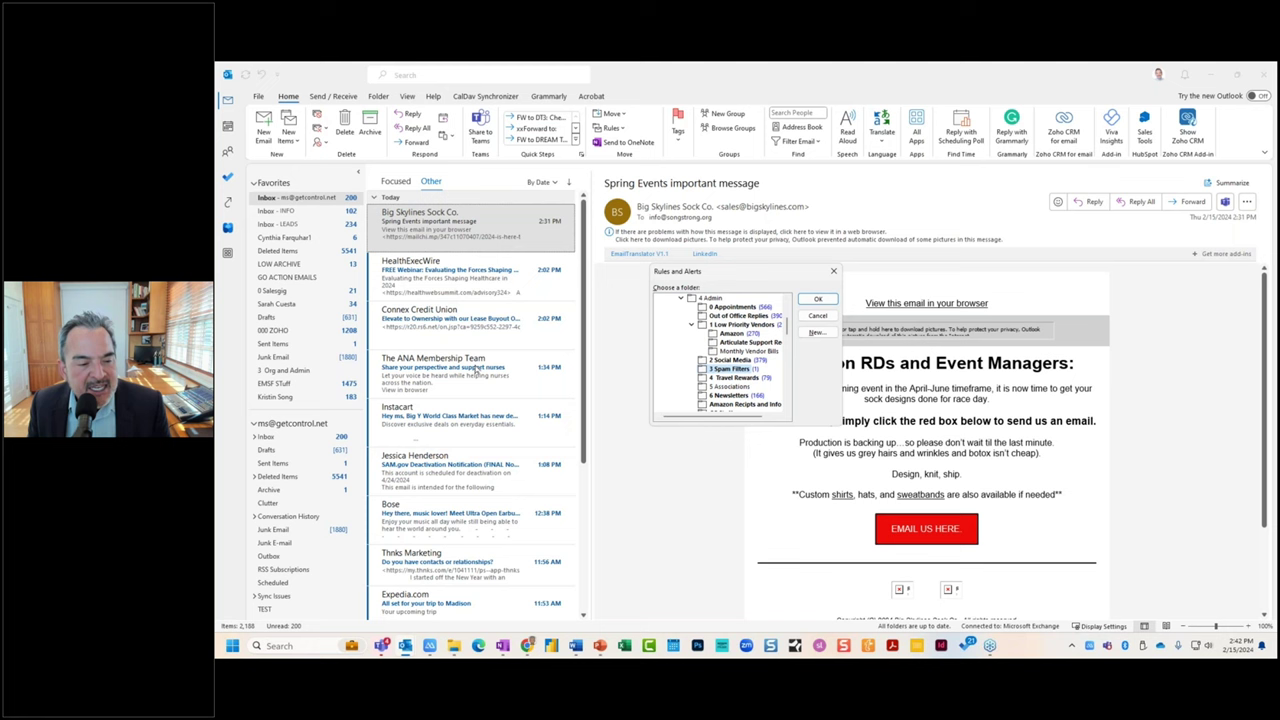
{"action": "left_click", "coordinate": [820, 317]}
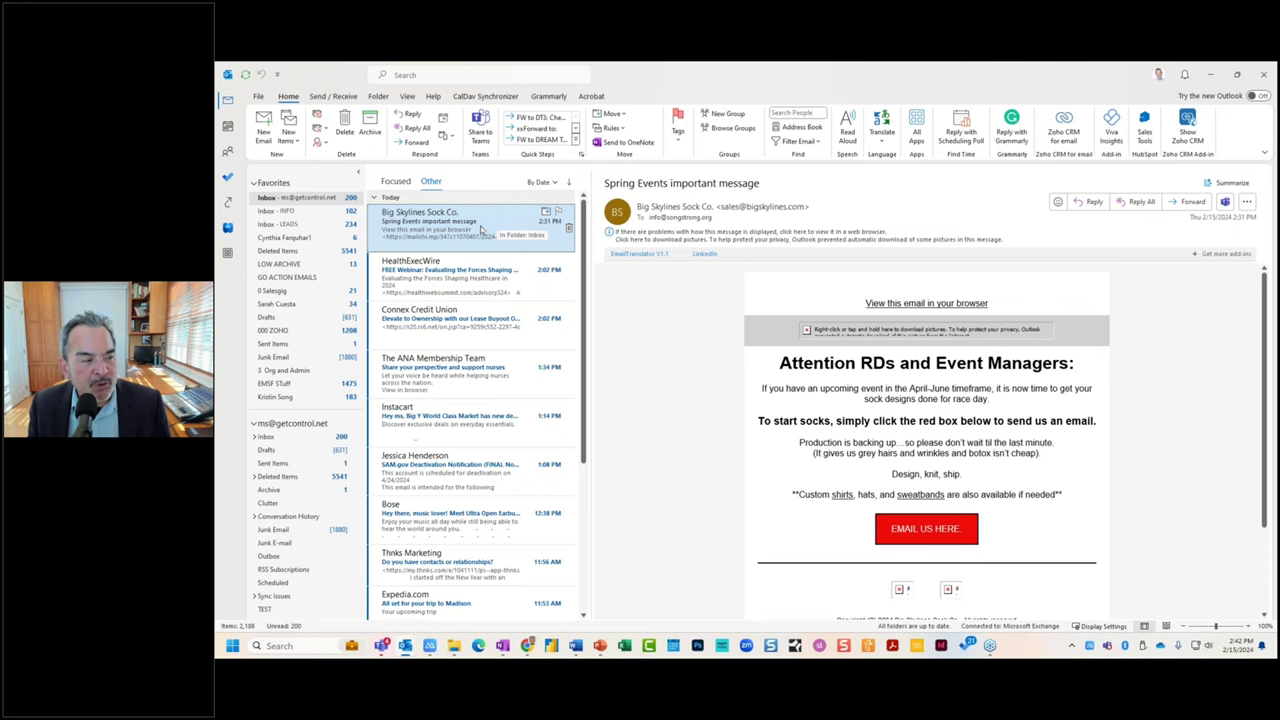
Step: View the GO ACTION EMAILS folder and flag the United Airlines email about the Madison trip in the main inbox as a to-do item
{"action": "left_click", "coordinate": [330, 199]}
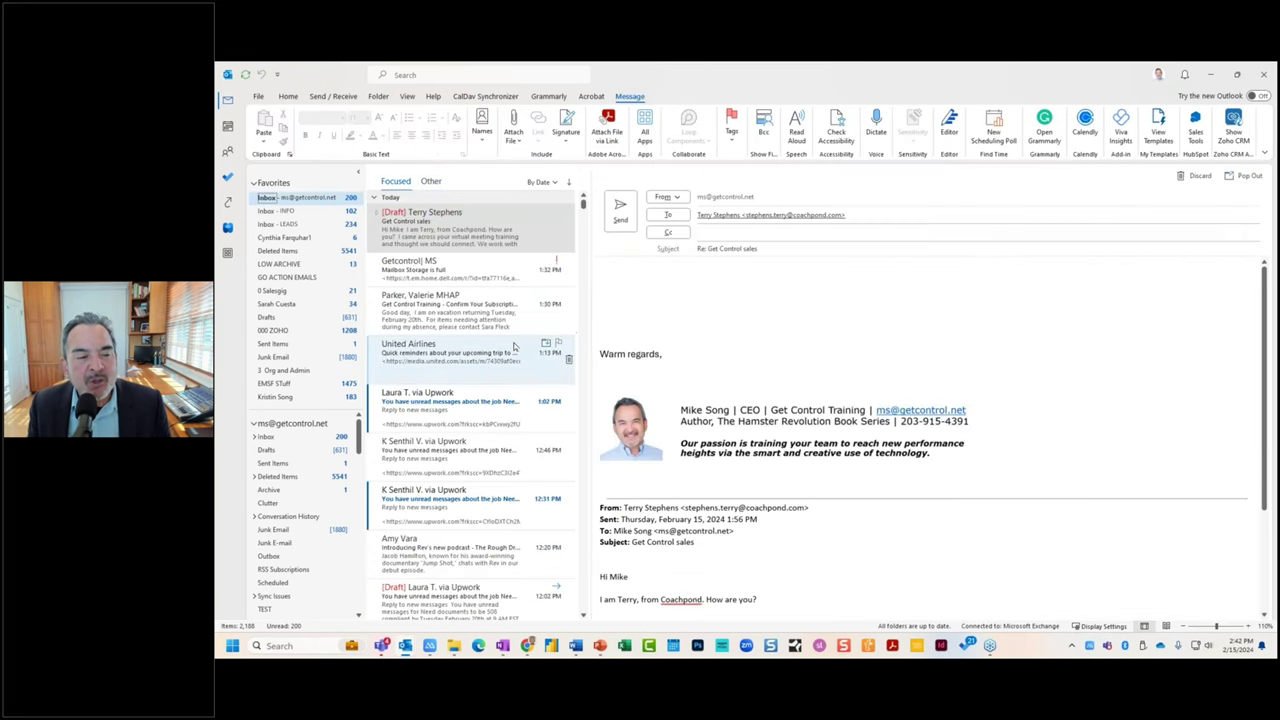
{"action": "left_click", "coordinate": [300, 277]}
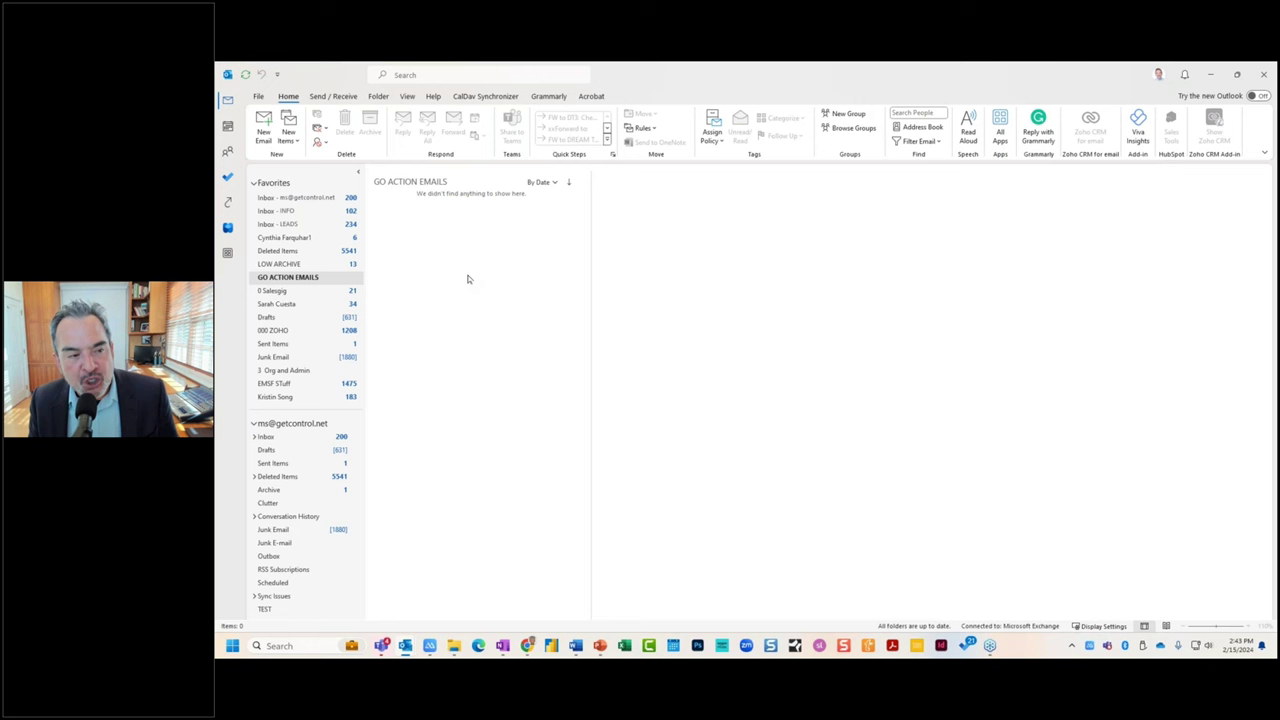
{"action": "left_click", "coordinate": [322, 199]}
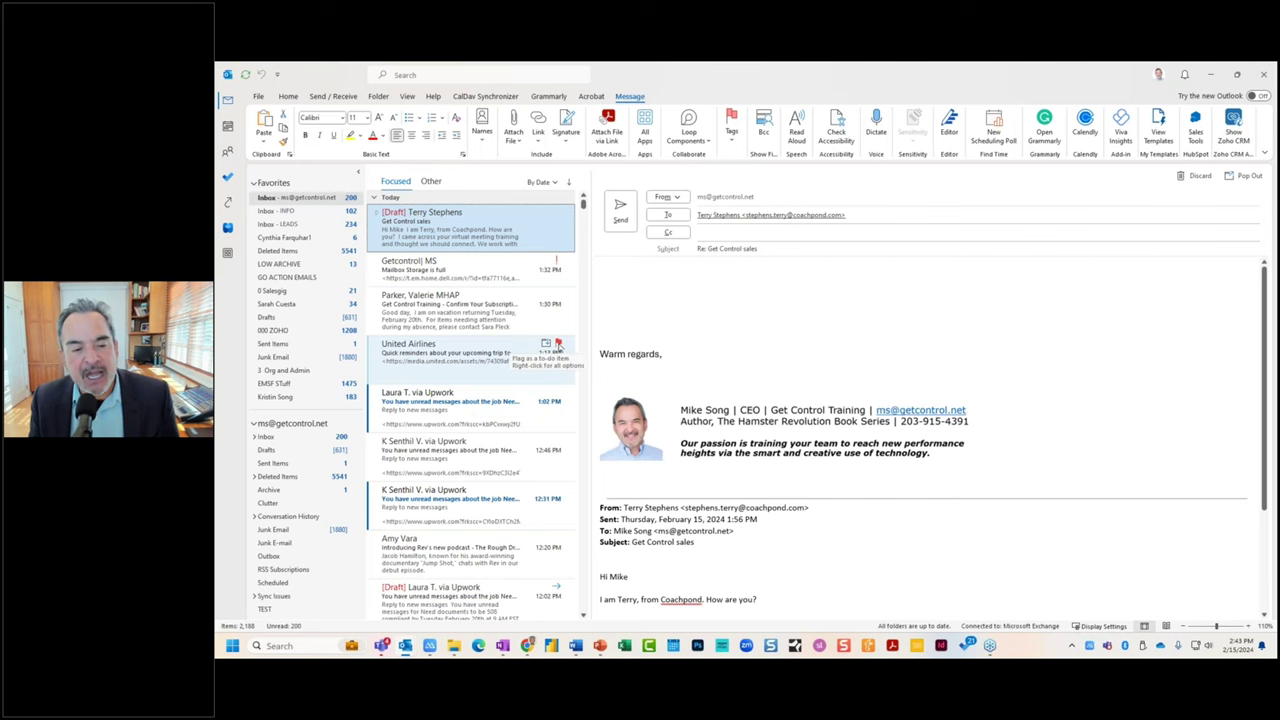
{"action": "left_click", "coordinate": [558, 344]}
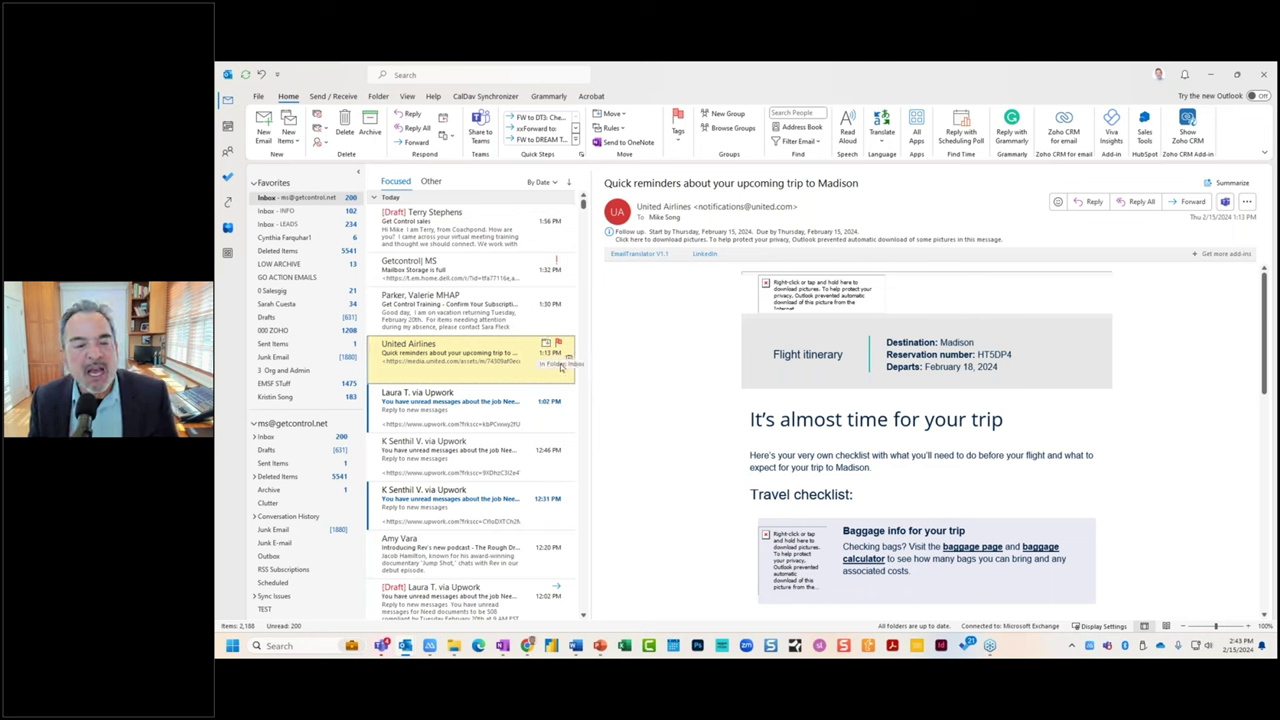
Step: Review the Flagged email and My Day task lists and open the list options of My Day
{"action": "left_click", "coordinate": [228, 180]}
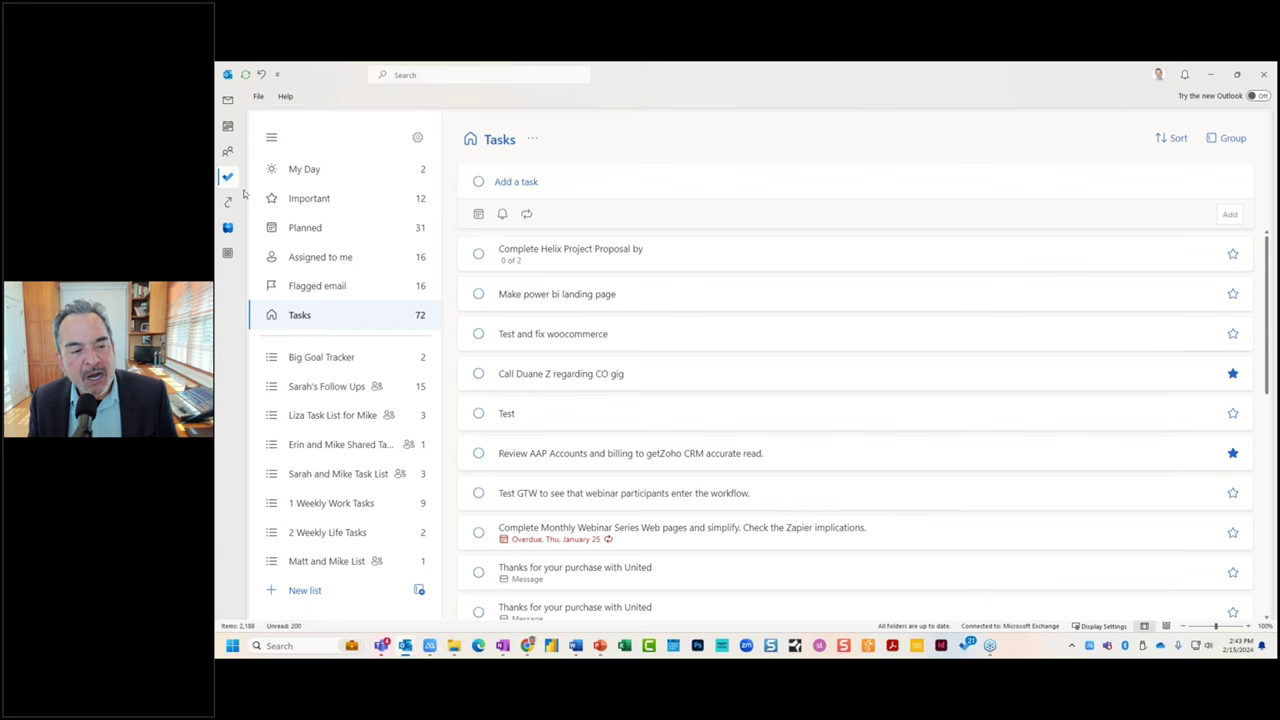
{"action": "left_click", "coordinate": [316, 287]}
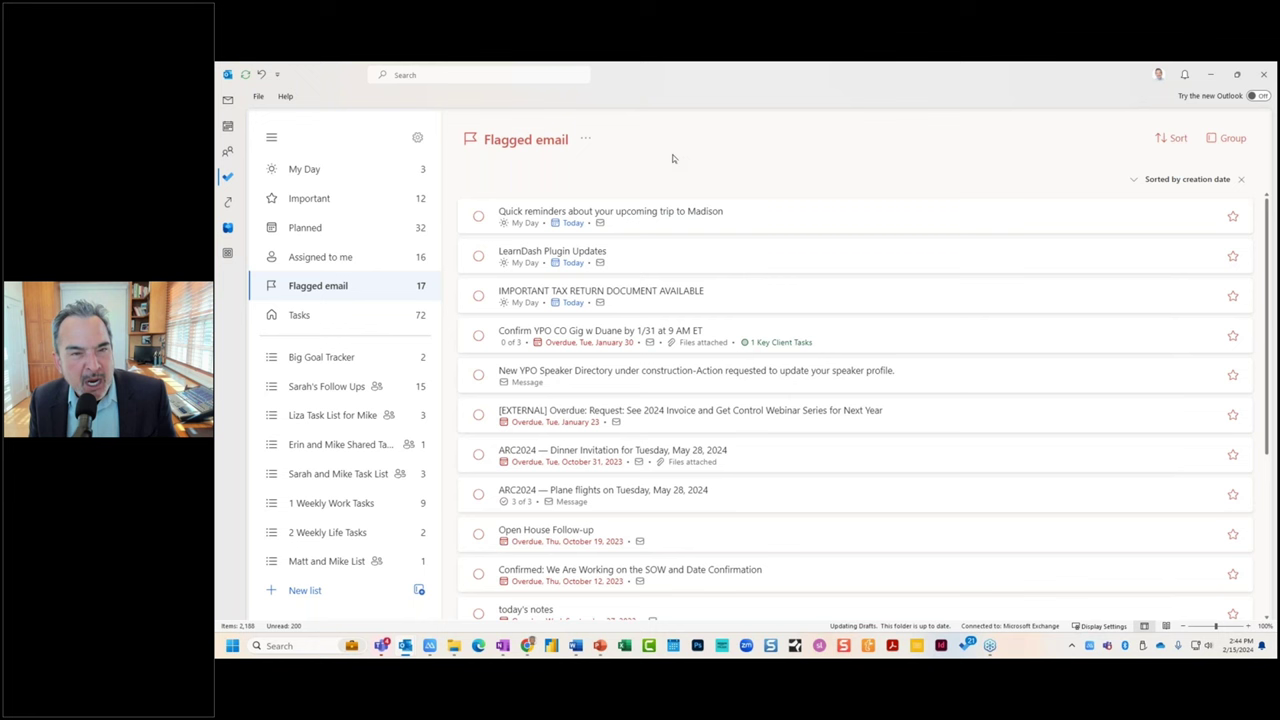
{"action": "left_click", "coordinate": [371, 169]}
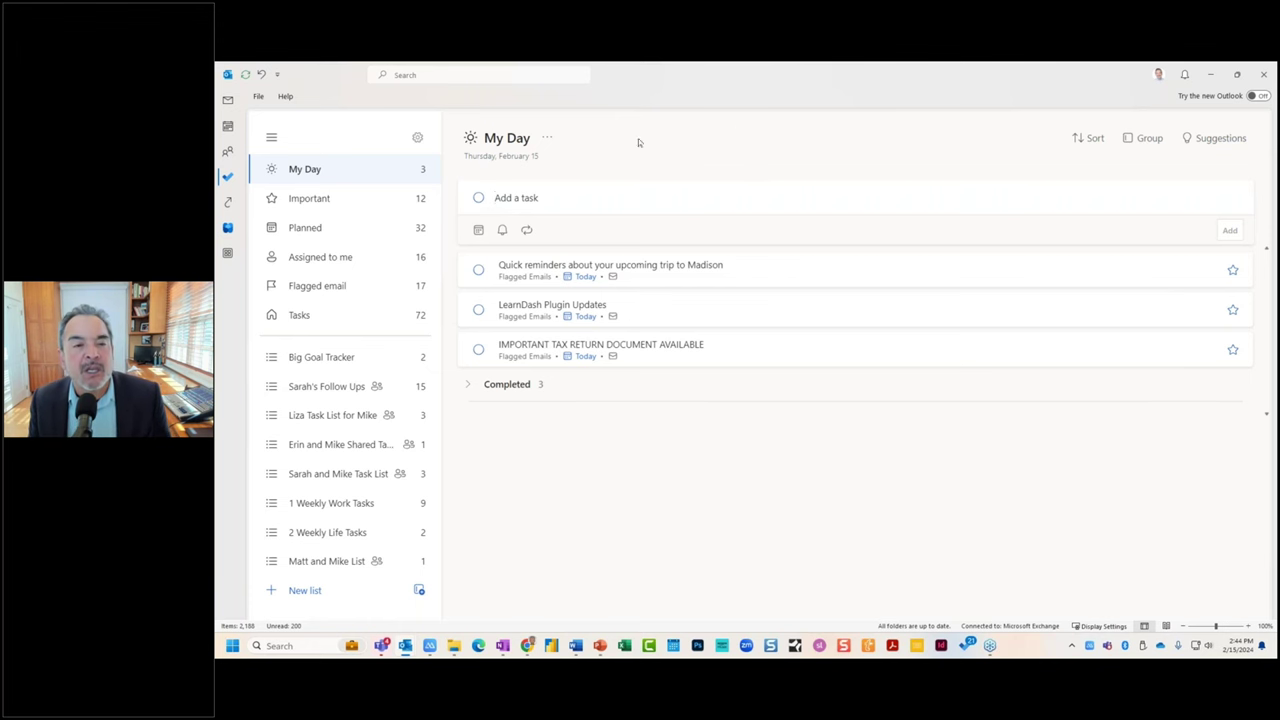
{"action": "left_click", "coordinate": [547, 137]}
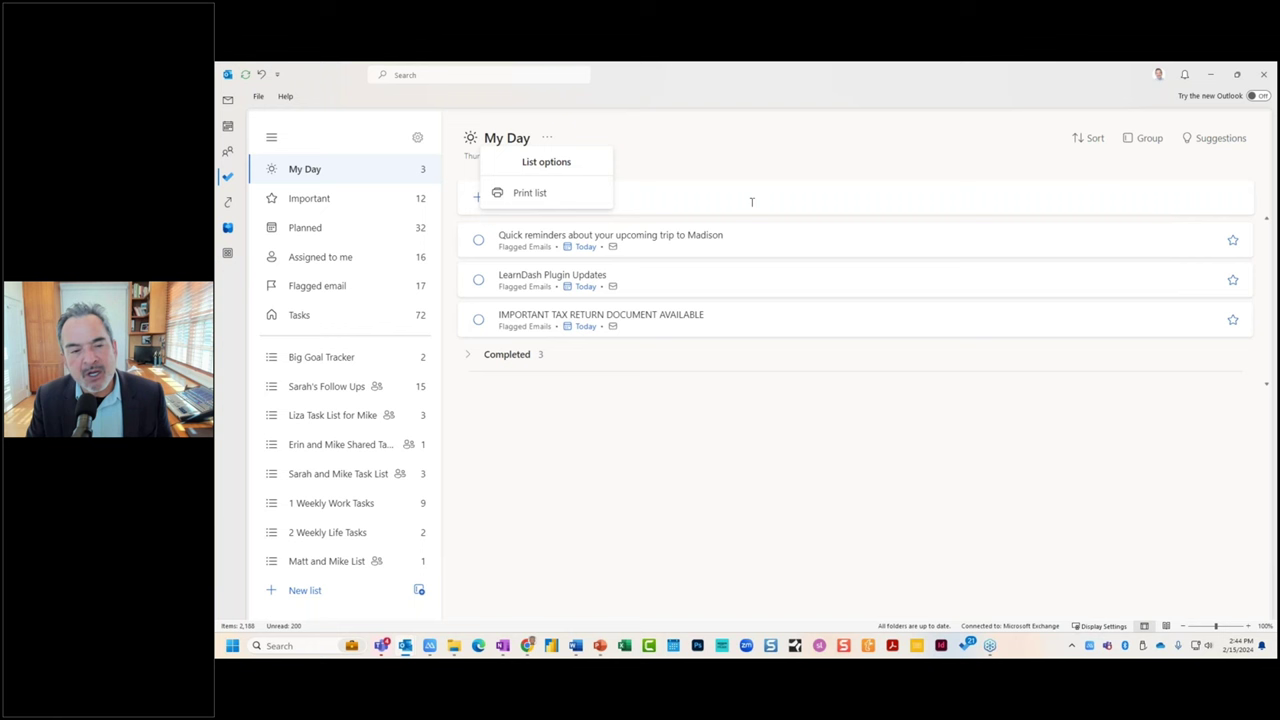
Step: Dismiss the My Day list options, bring up the mirrored phone in ApowerMirror, and open its To Do app
{"action": "left_click", "coordinate": [716, 495]}
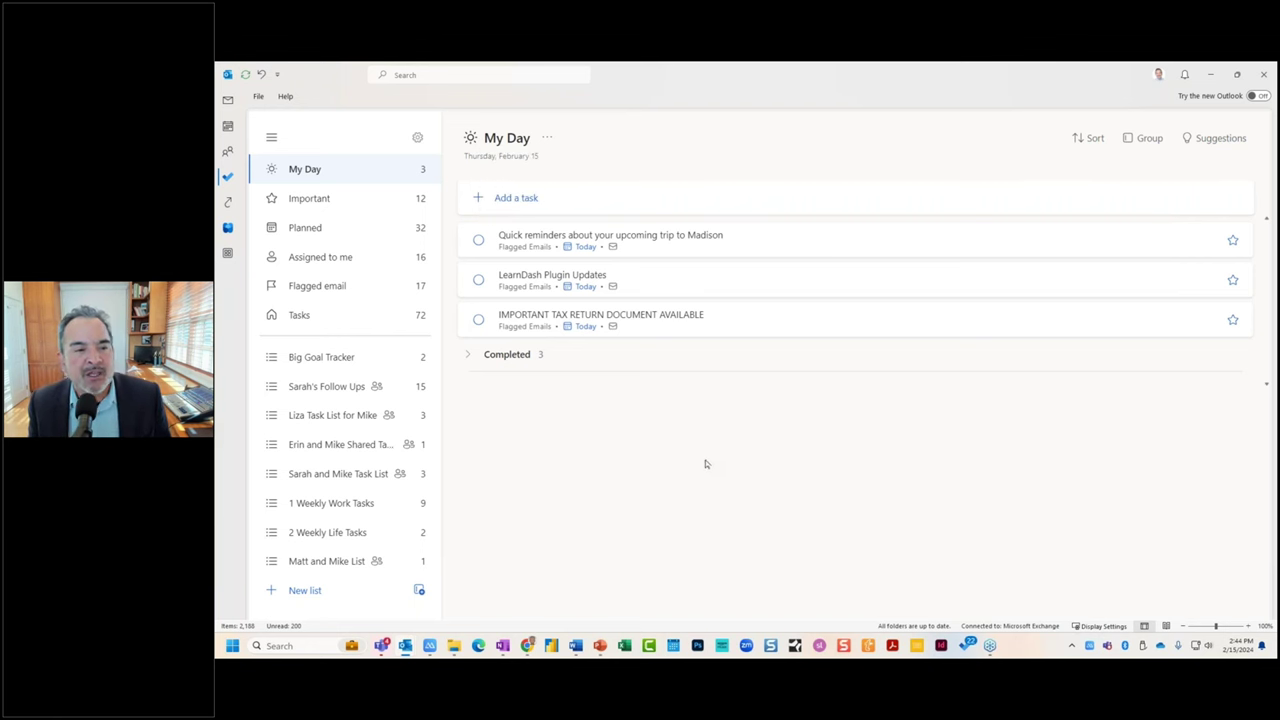
{"action": "mouse_move", "coordinate": [430, 648]}
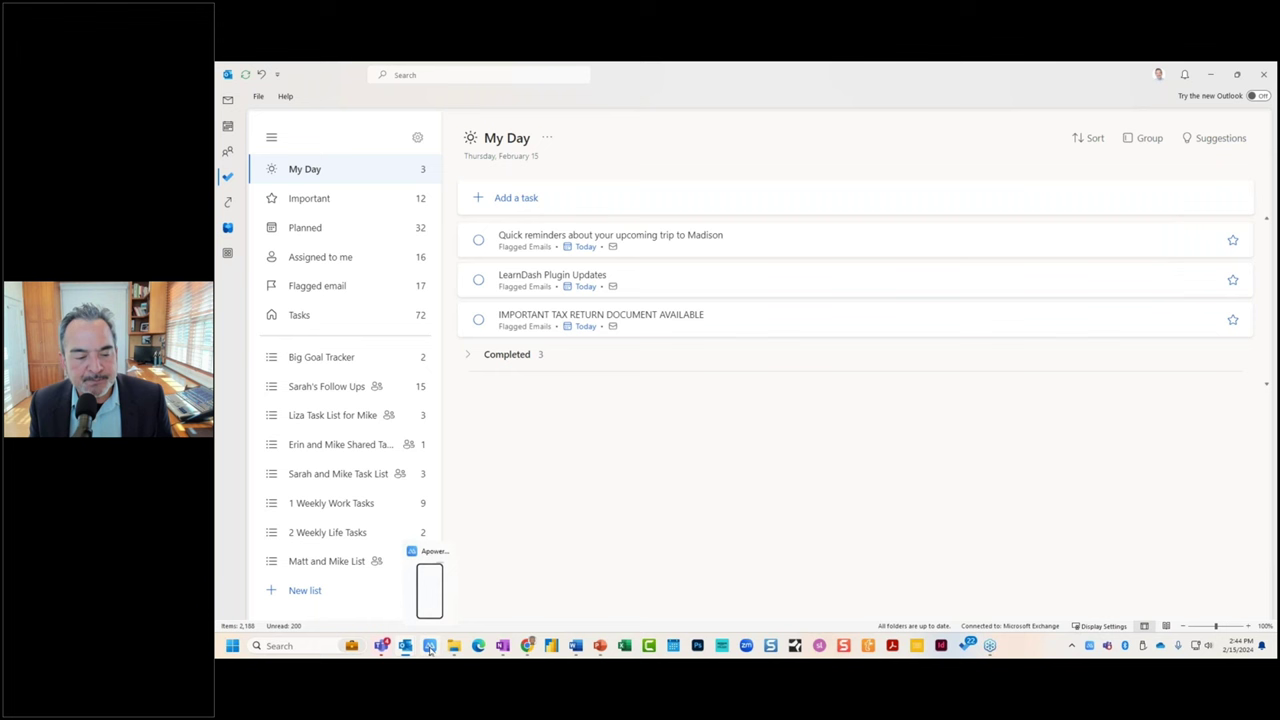
{"action": "left_click", "coordinate": [430, 600]}
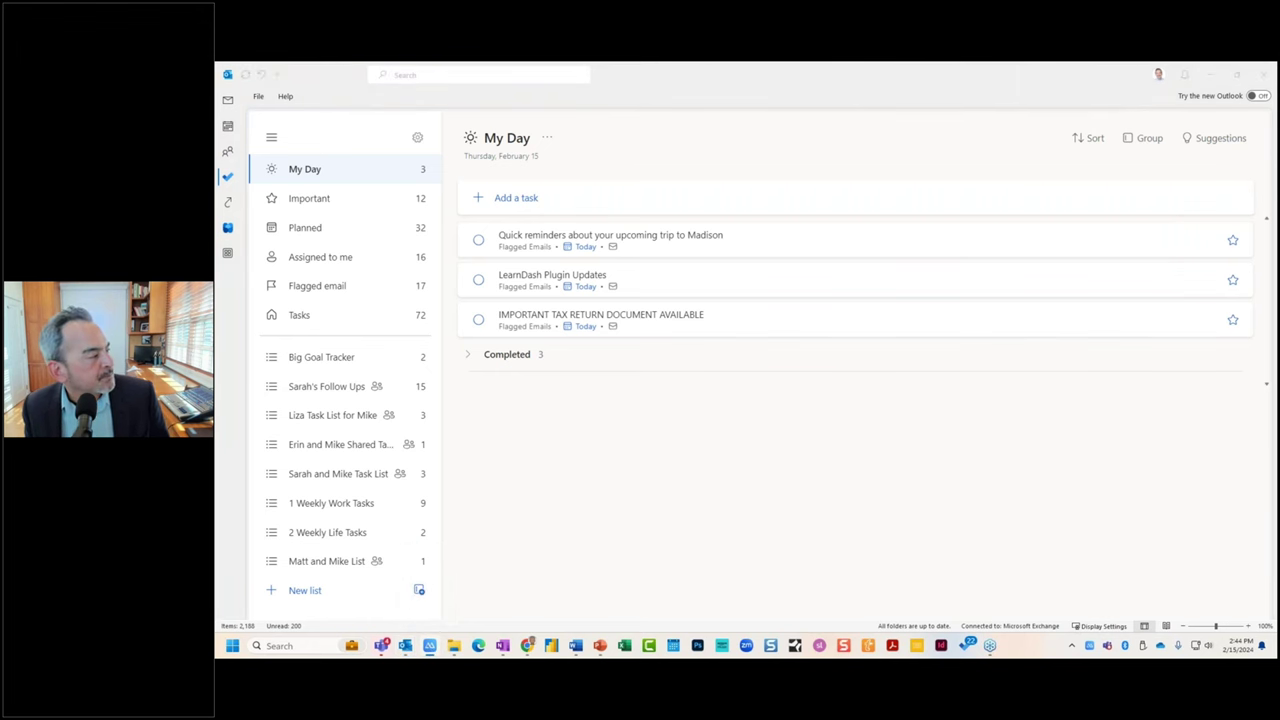
{"action": "left_click_drag", "start_coordinate": [657, 80], "coordinate": [822, 80]}
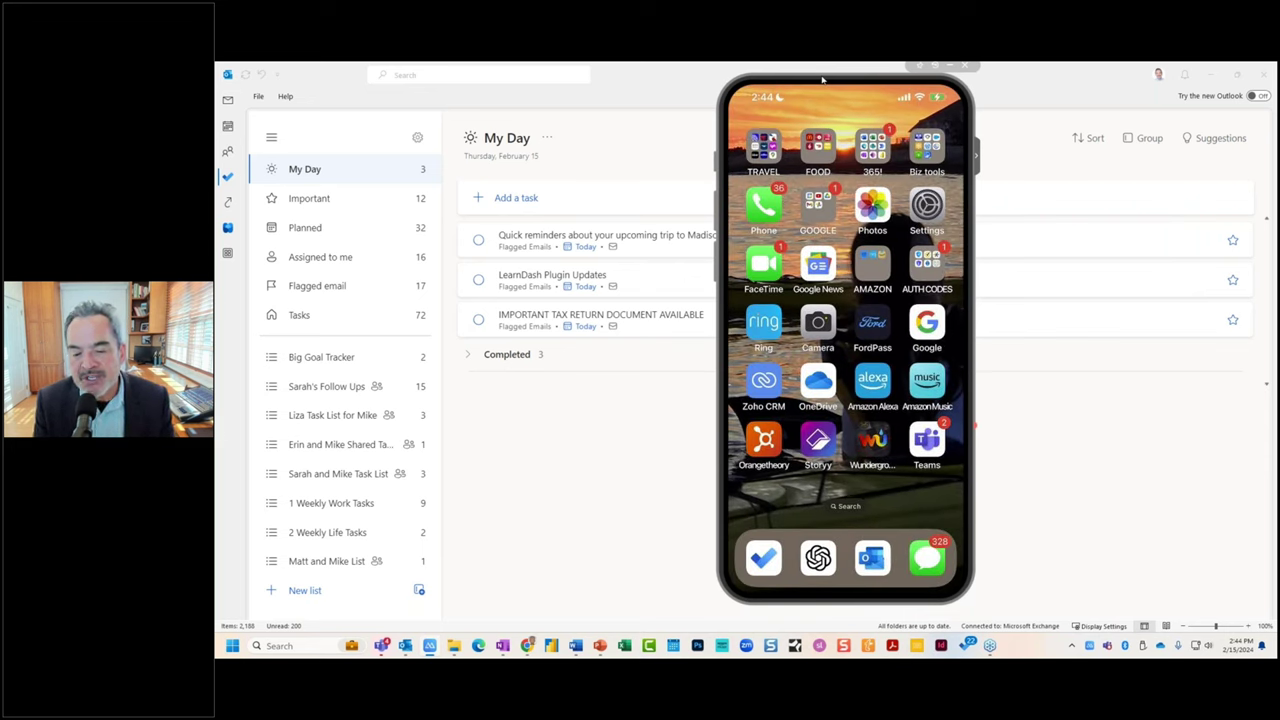
{"action": "left_click", "coordinate": [765, 562]}
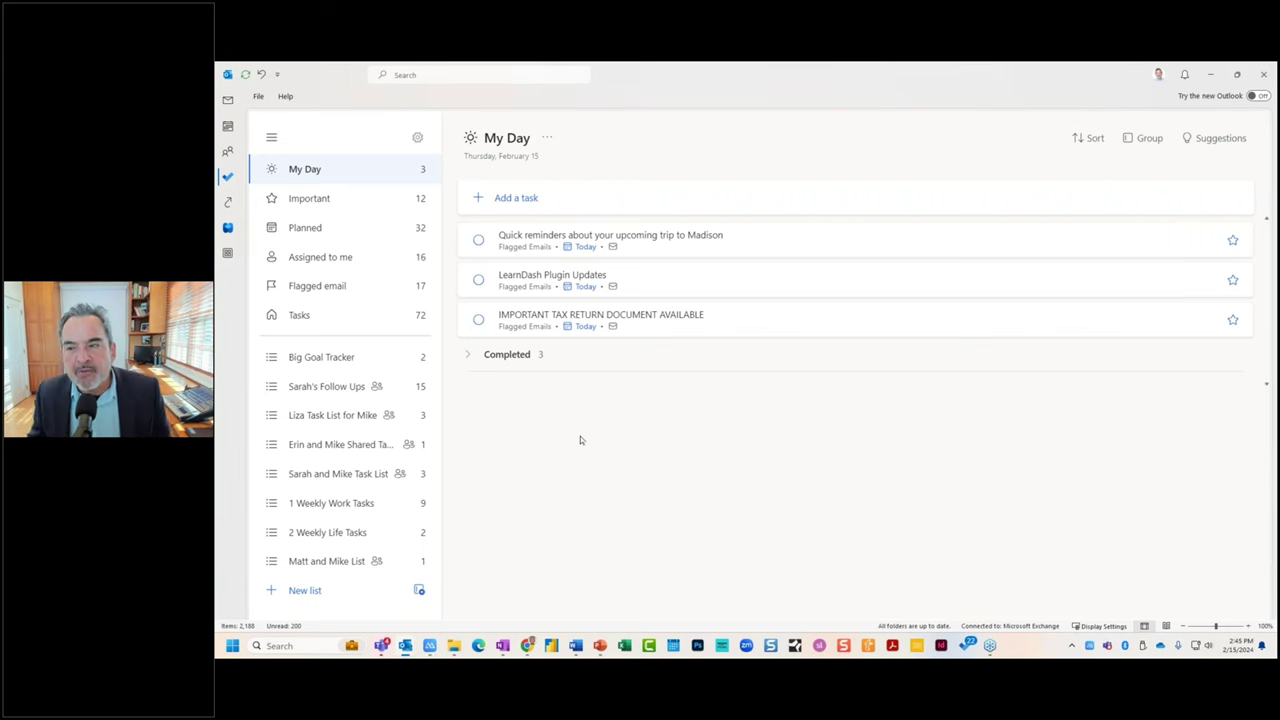
Step: Add two steps with placeholder text to the "Quick reminders about your upcoming trip to Madison" task and draft a third
{"action": "left_click", "coordinate": [779, 239]}
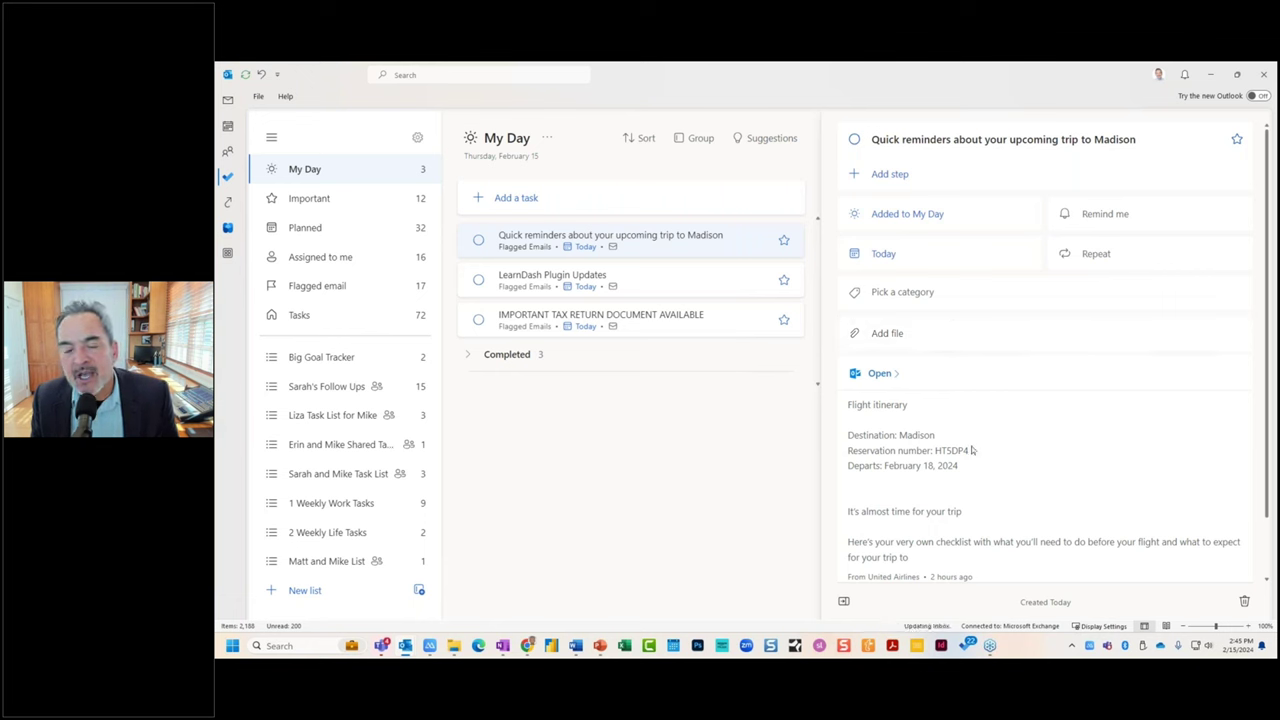
{"action": "left_click", "coordinate": [902, 174]}
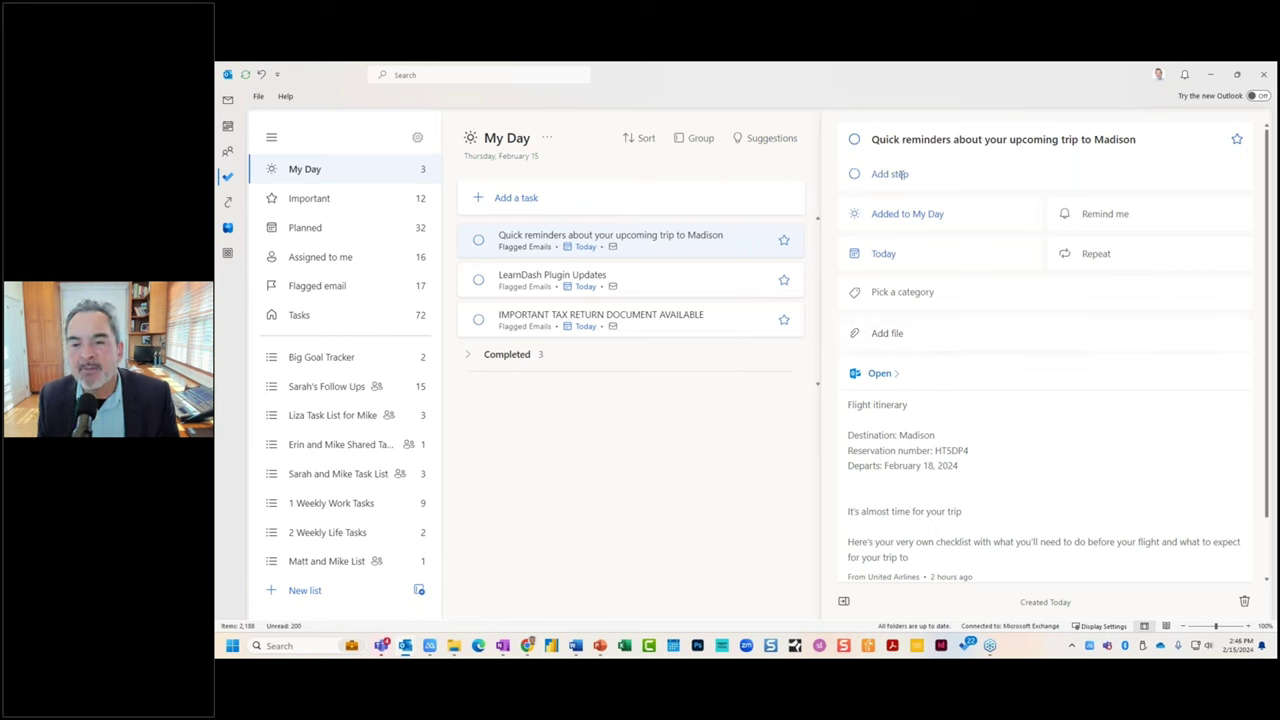
{"action": "type", "text": "asosdjfasfjcasdfj adfjklasd"}
{"action": "key", "text": "Return"}
{"action": "type", "text": "as"}
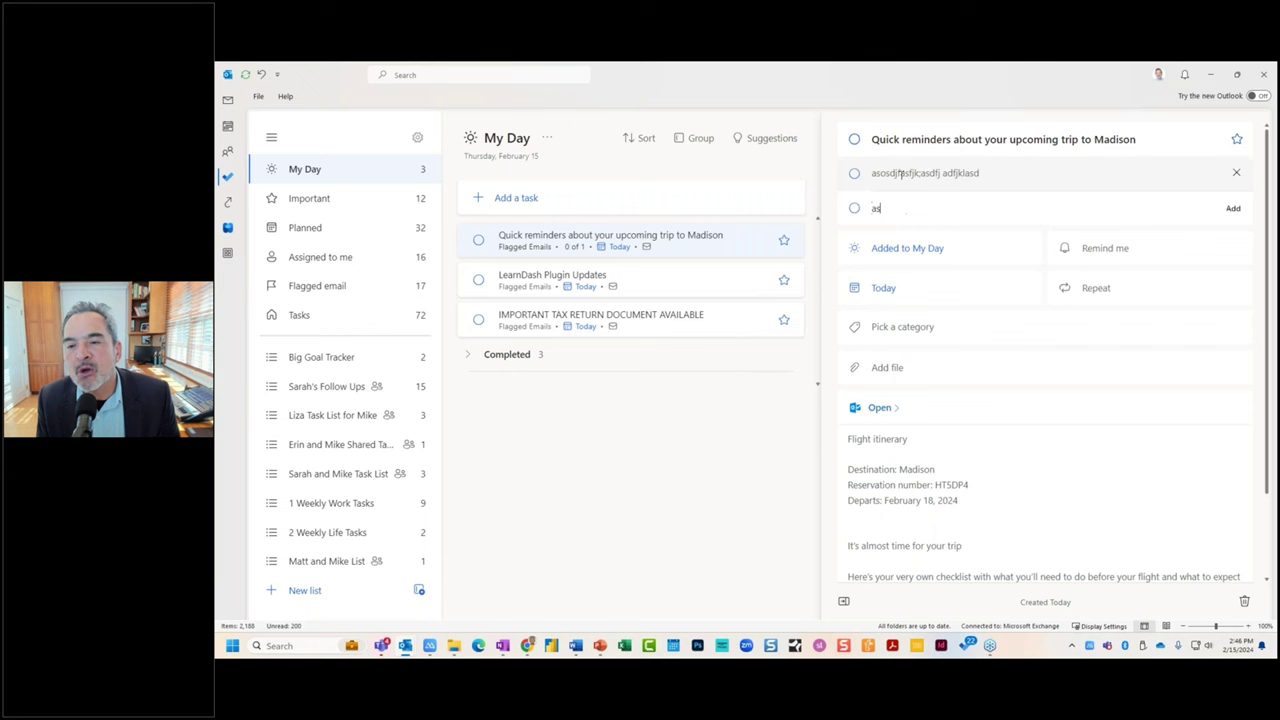
{"action": "type", "text": "jkdf; lasfdj;lasfj;alsfjaskl;fja;slfj;alsfjkas"}
{"action": "key", "text": "Return"}
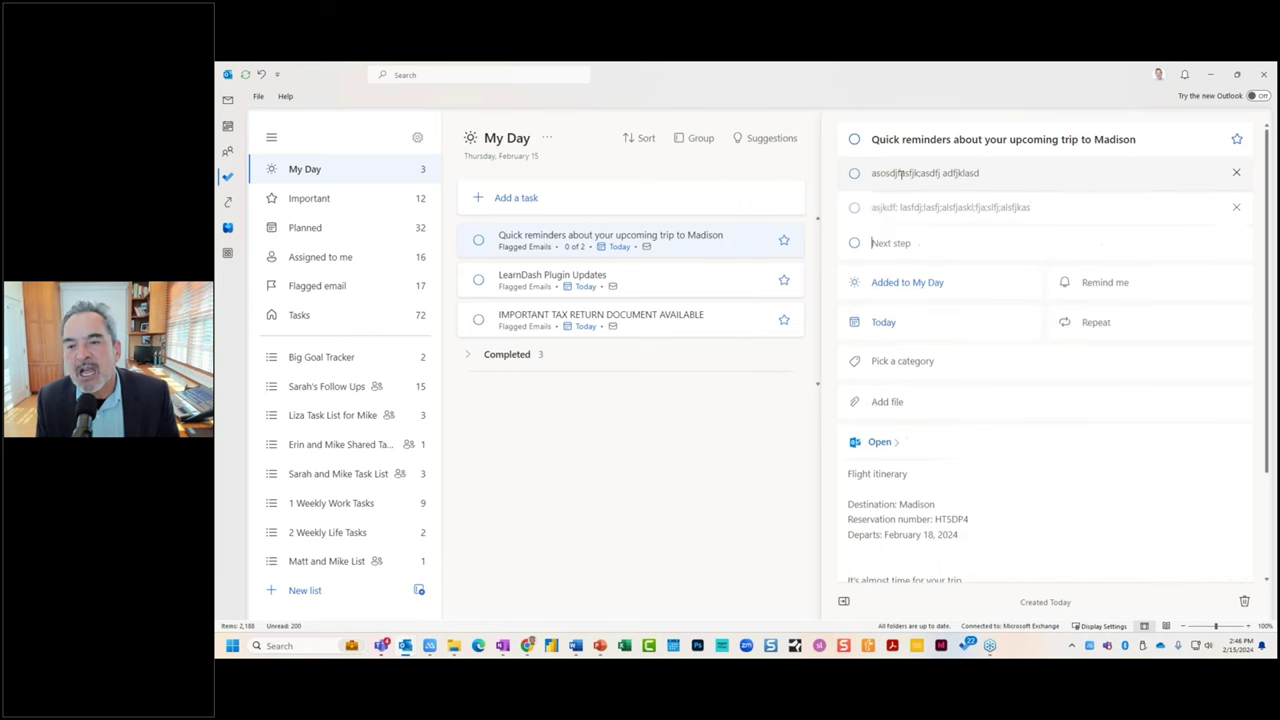
{"action": "type", "text": "asdjfk ;lasdfjl;asdfkasdjk;asdkfjas;kdfjas;djasd"}
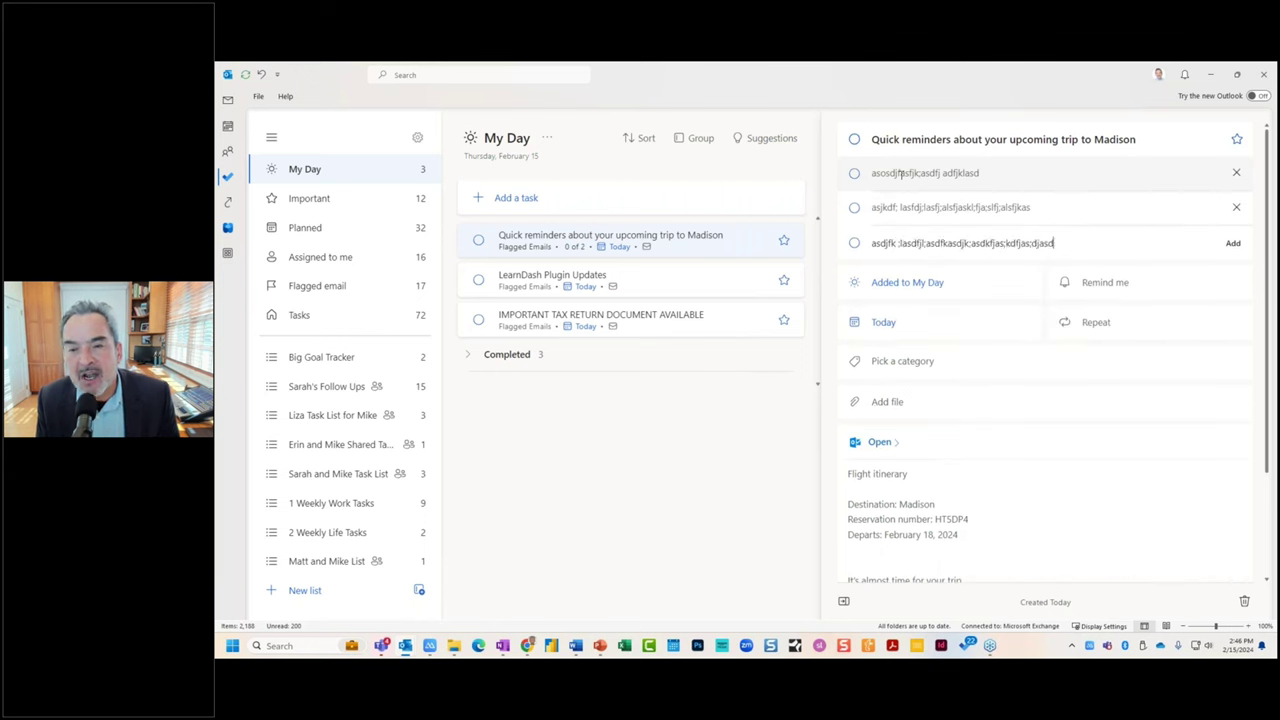
{"action": "type", "text": "j"}
{"action": "key", "text": "ctrl+a"}
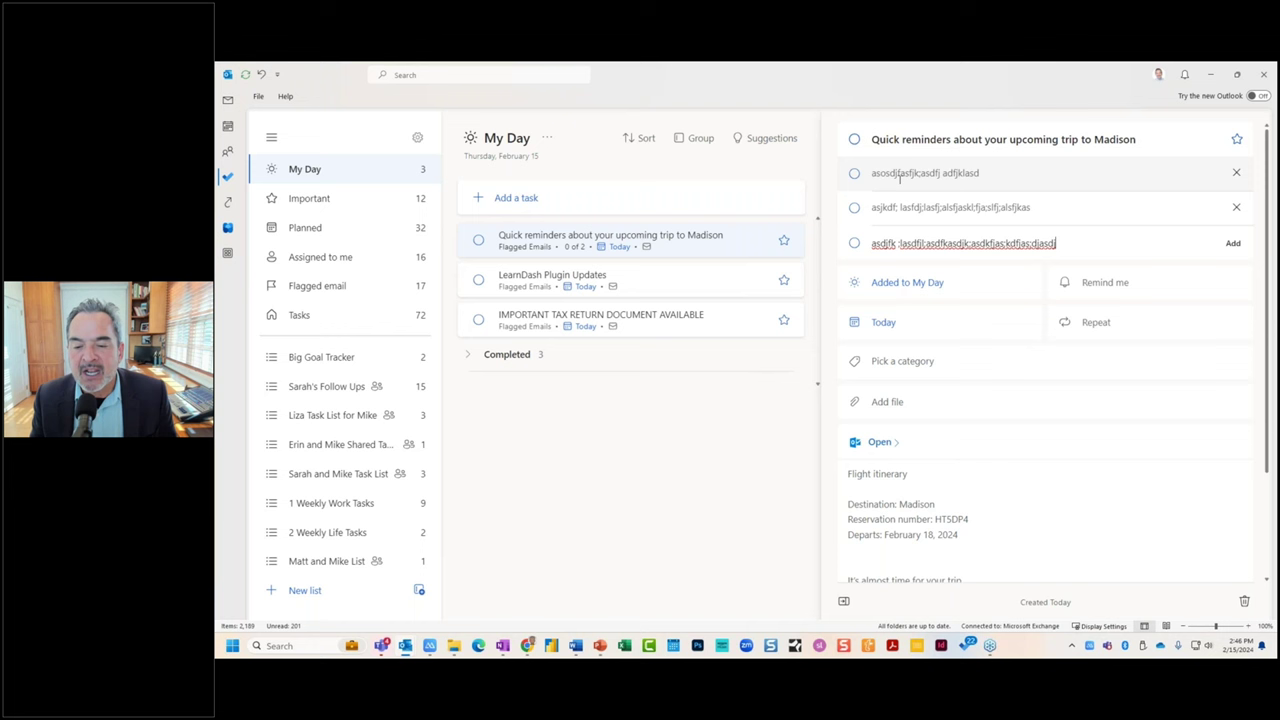
{"action": "left_click", "coordinate": [737, 461]}
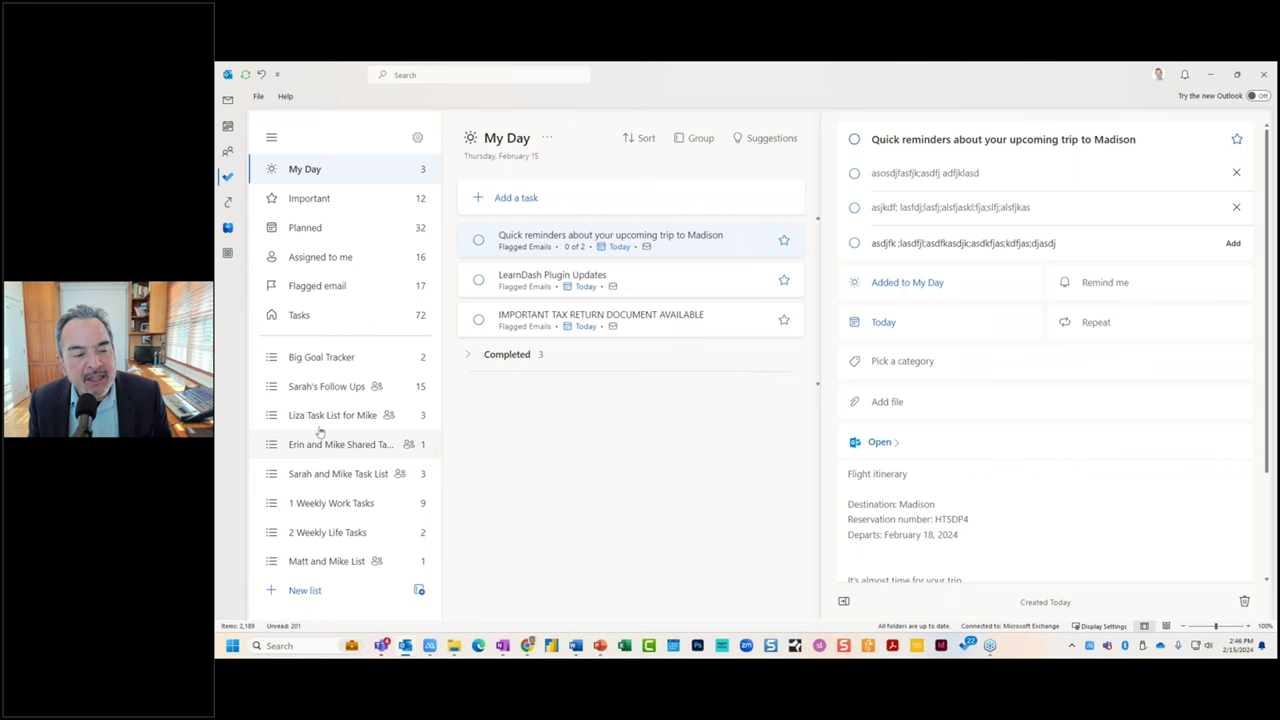
Step: View the shared two-person Task List above 1 Weekly Work Tasks and create a list titled with two first names plus "Lists"
{"action": "left_click", "coordinate": [347, 476]}
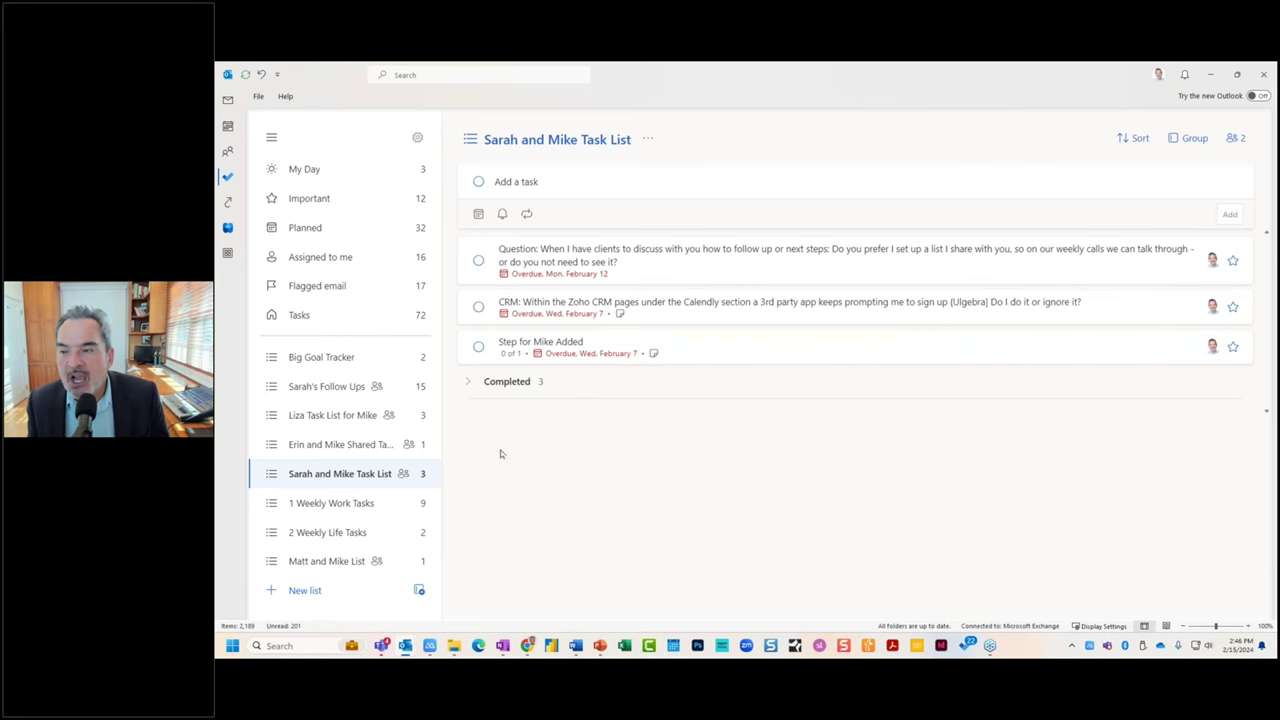
{"action": "left_click", "coordinate": [306, 590]}
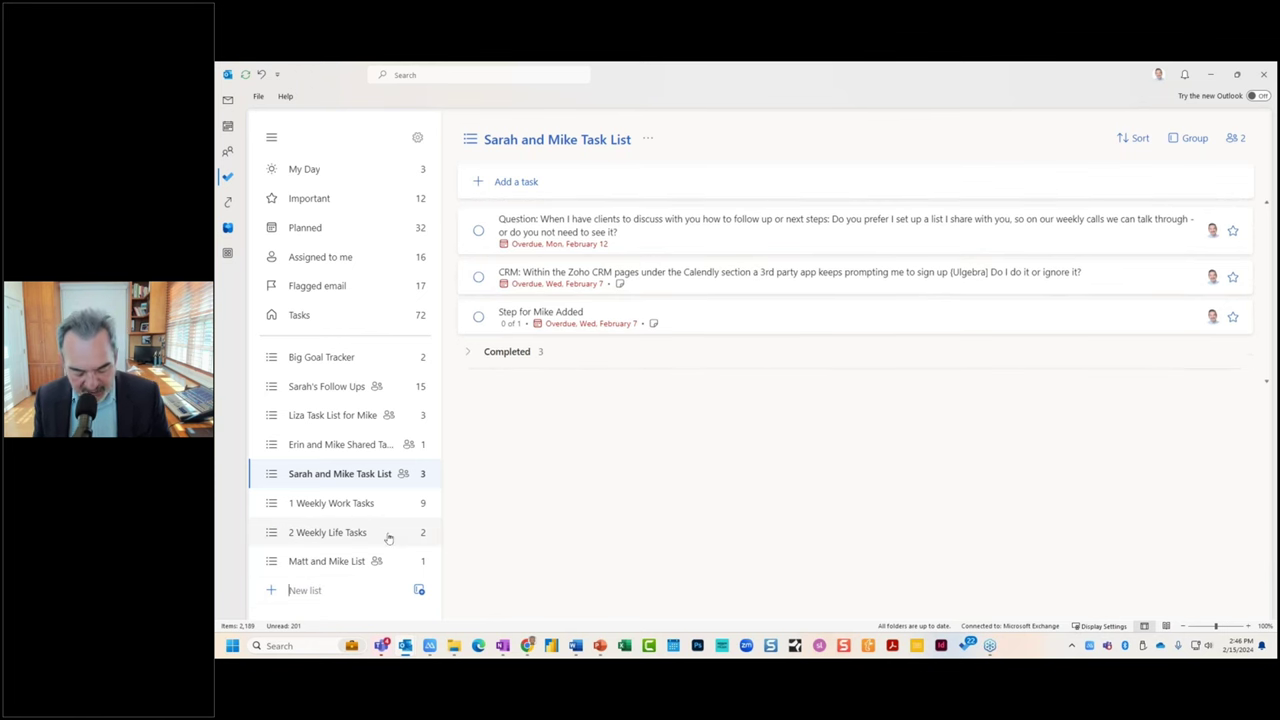
{"action": "type", "text": "Joan and M"}
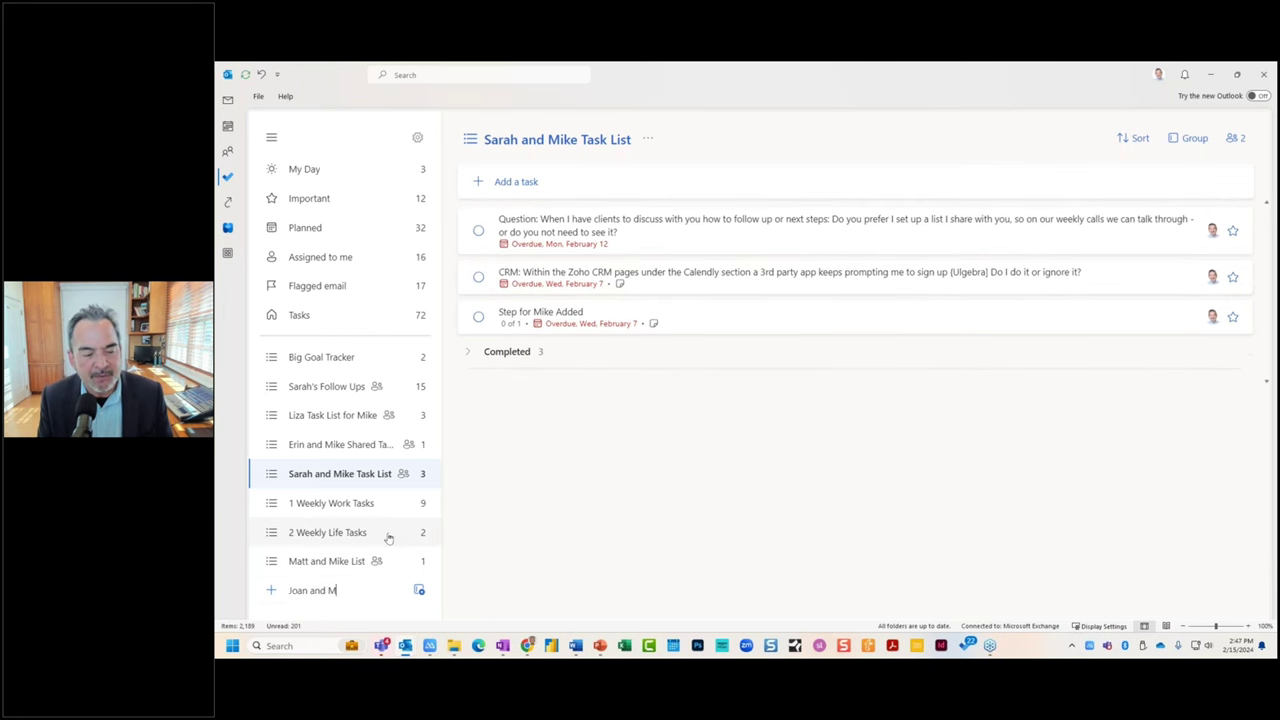
{"action": "type", "text": "ike L"}
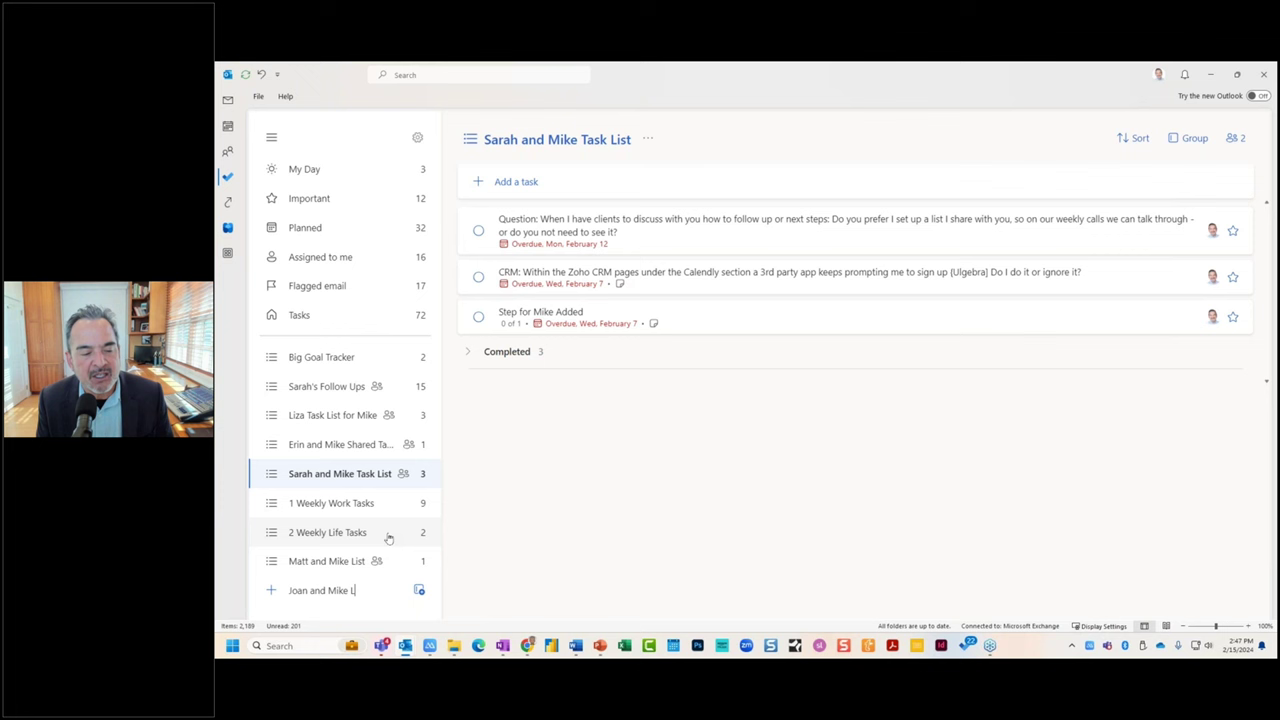
{"action": "type", "text": "istst"}
{"action": "key", "text": "Return"}
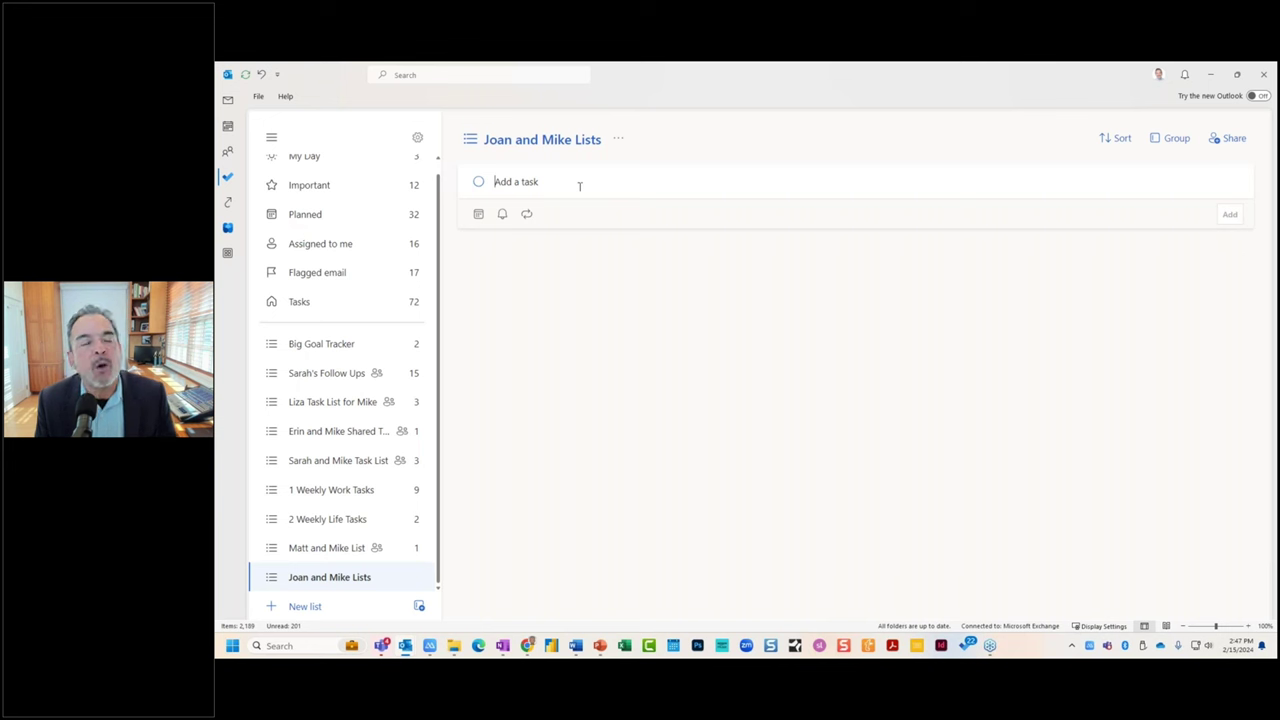
Step: Draft a placeholder task "a;lak" in the new list, then share the list by creating and copying an invitation link
{"action": "type", "text": "a;lak"}
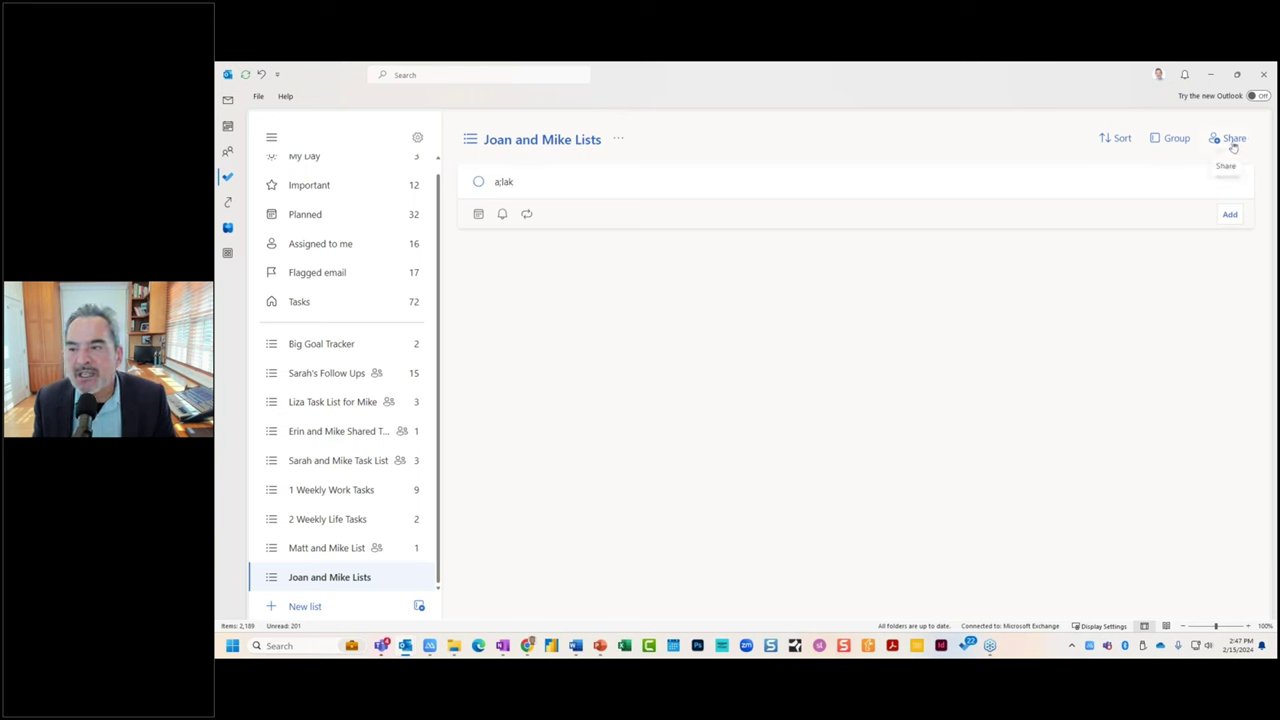
{"action": "left_click", "coordinate": [622, 140]}
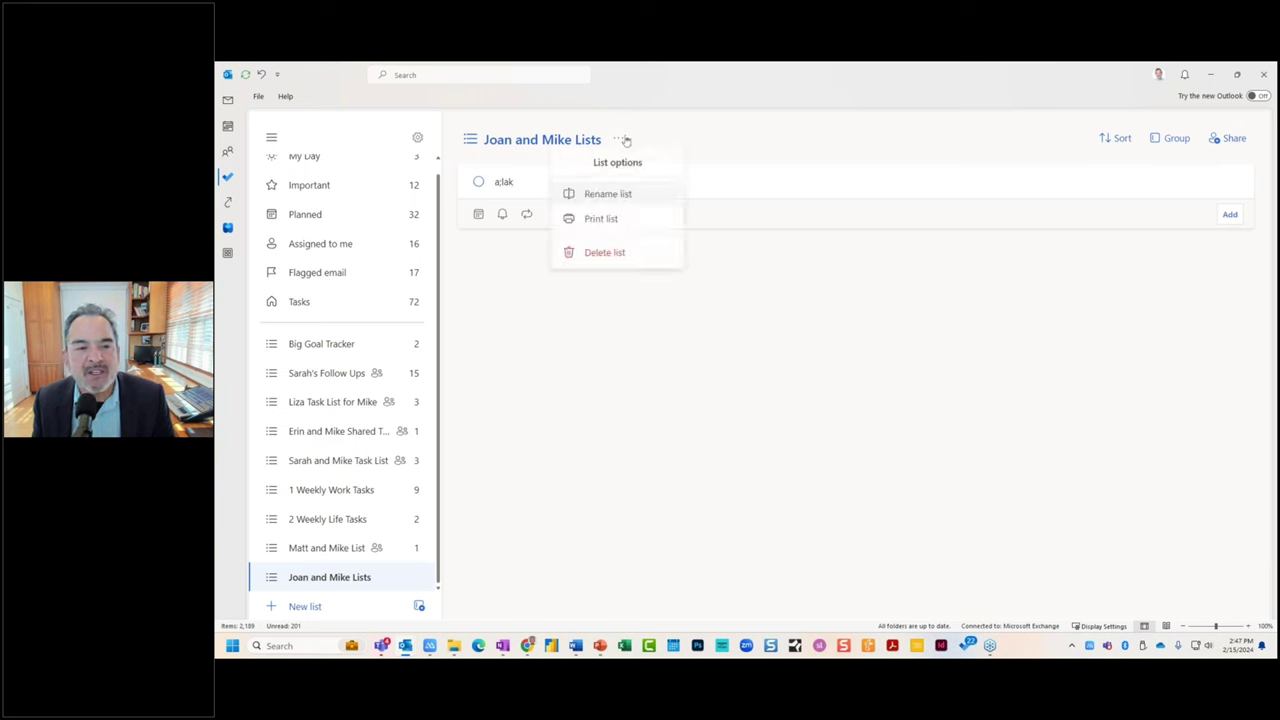
{"action": "left_click", "coordinate": [858, 329]}
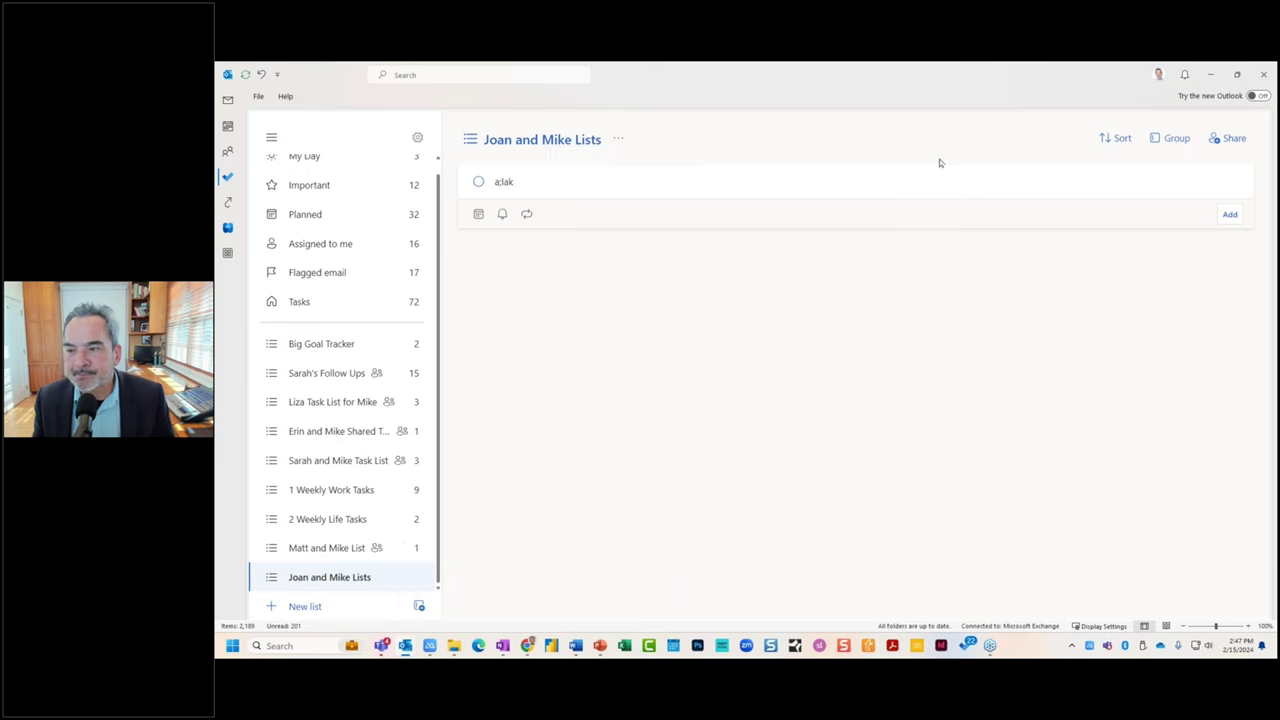
{"action": "left_click", "coordinate": [1228, 138]}
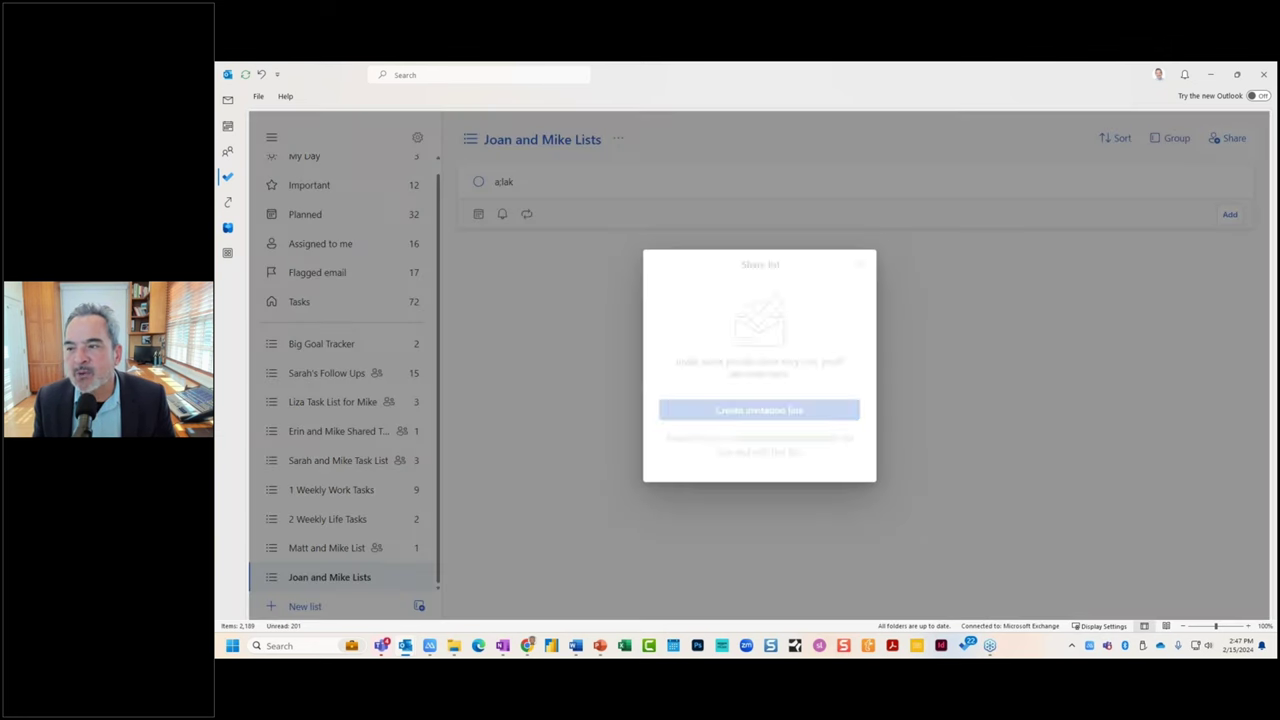
{"action": "left_click", "coordinate": [750, 414]}
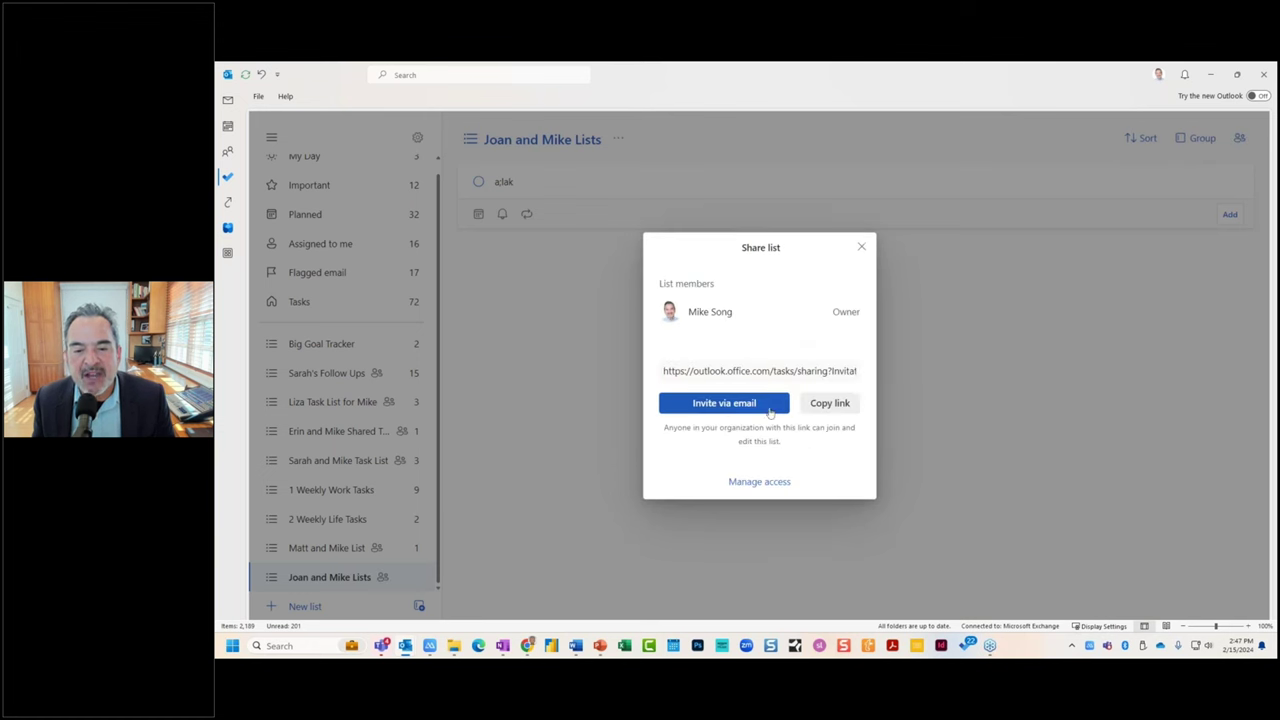
{"action": "left_click", "coordinate": [826, 404]}
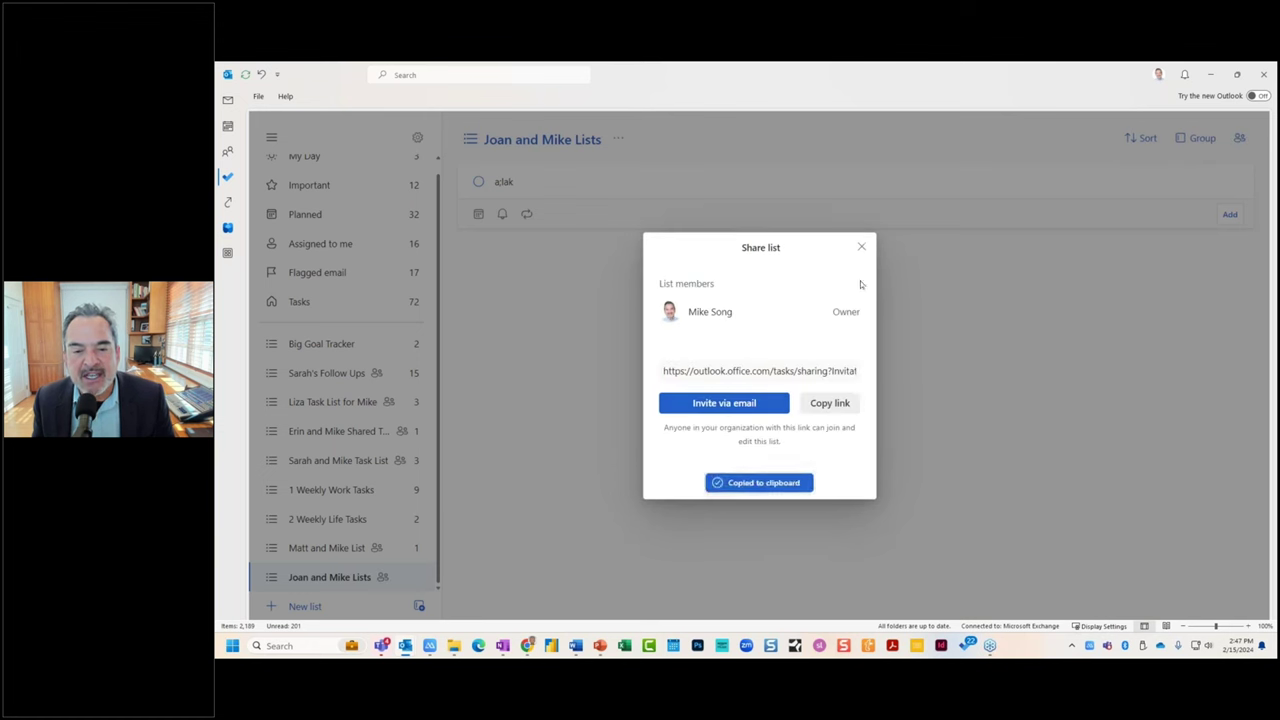
{"action": "left_click", "coordinate": [861, 247]}
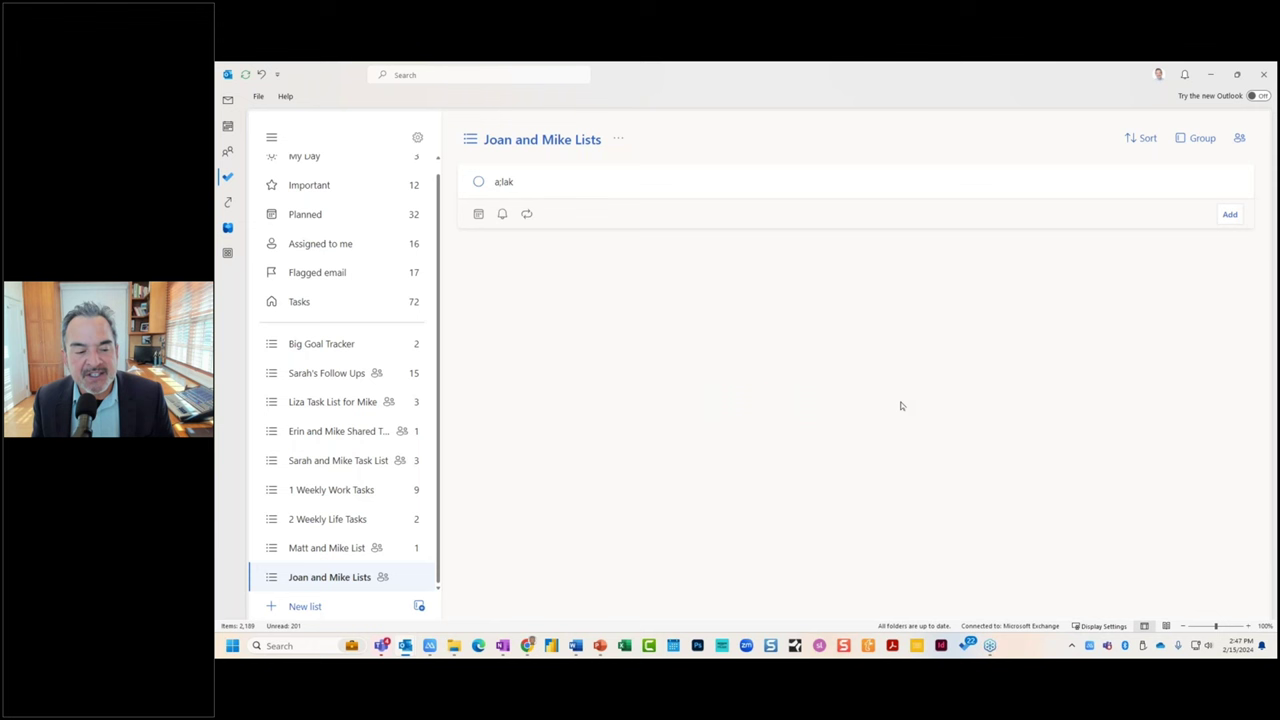
Step: Add a task for the collaborator "to give feedback video" to the shared two-person Task List above 1 Weekly Work Tasks
{"action": "left_click", "coordinate": [342, 460]}
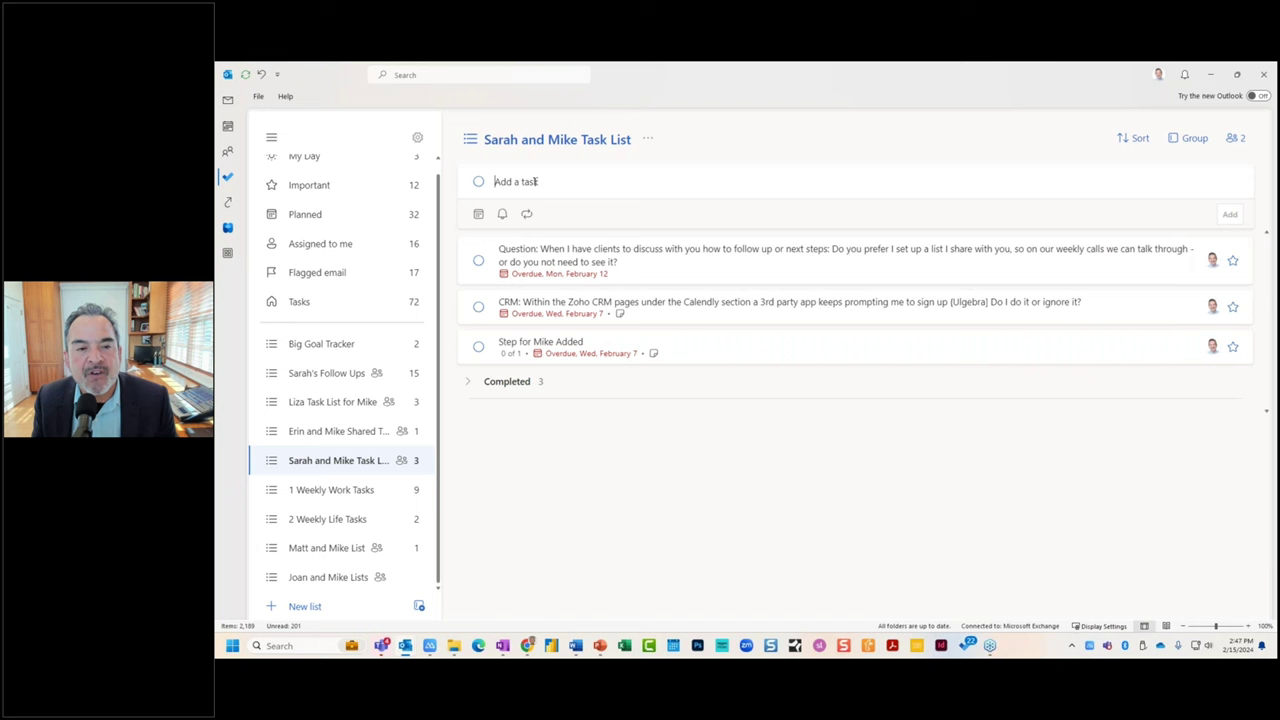
{"action": "type", "text": "Sarah"}
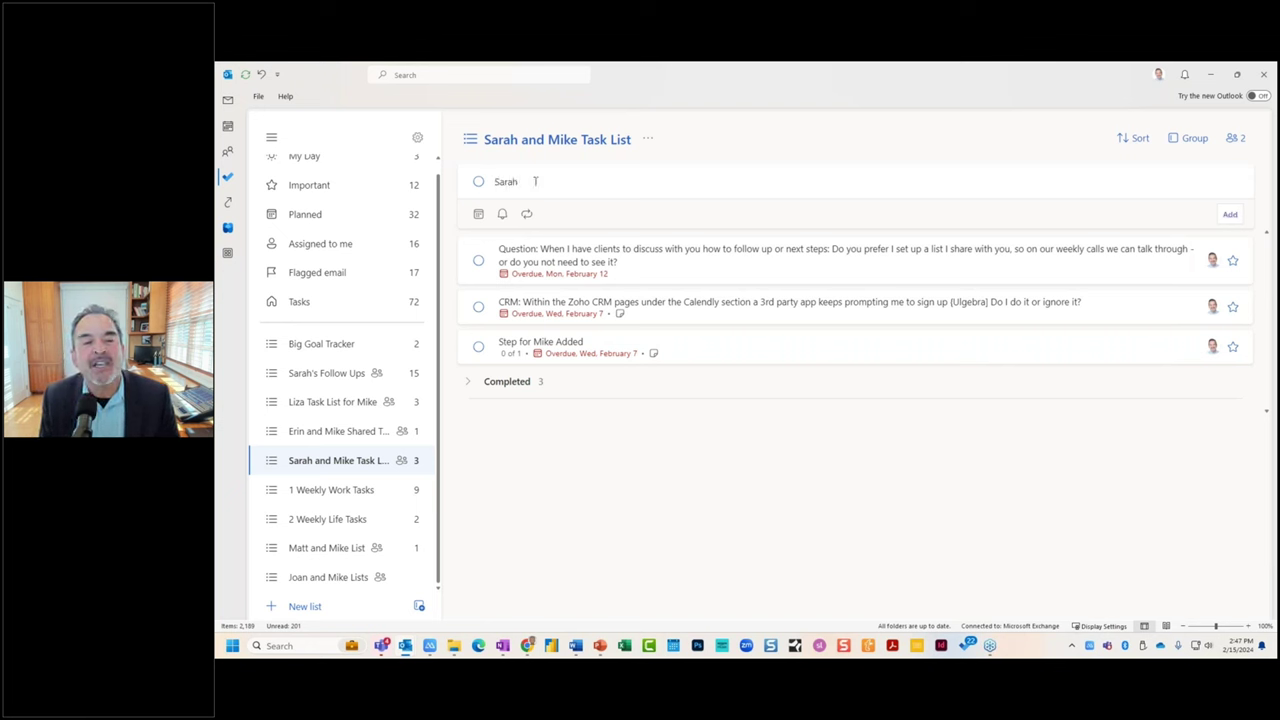
{"action": "type", "text": " to give "}
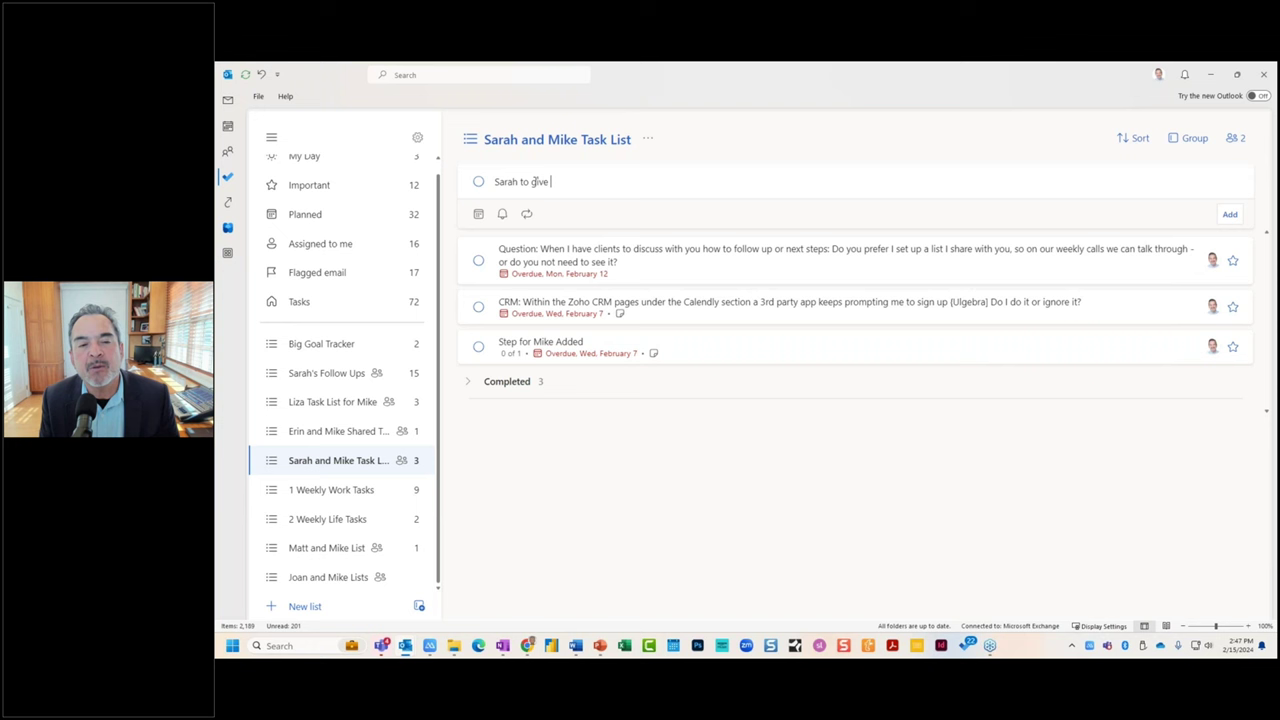
{"action": "type", "text": "feedback video"}
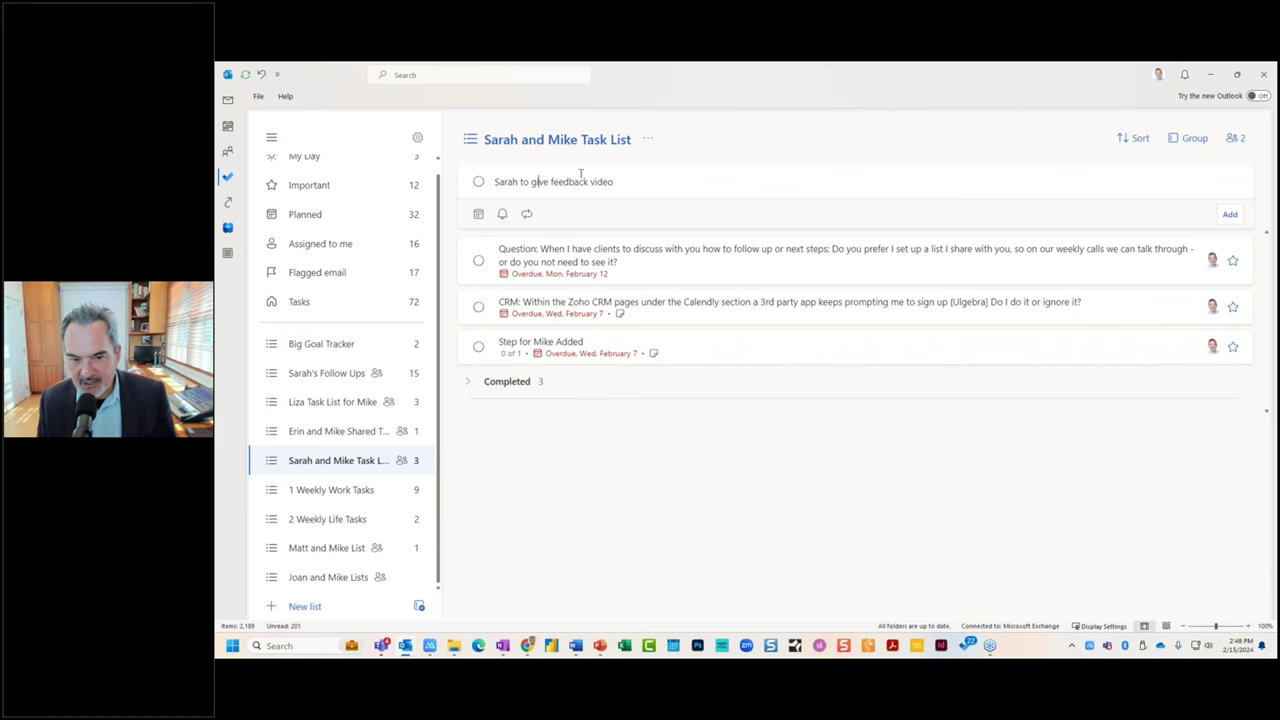
{"action": "key", "text": "Return"}
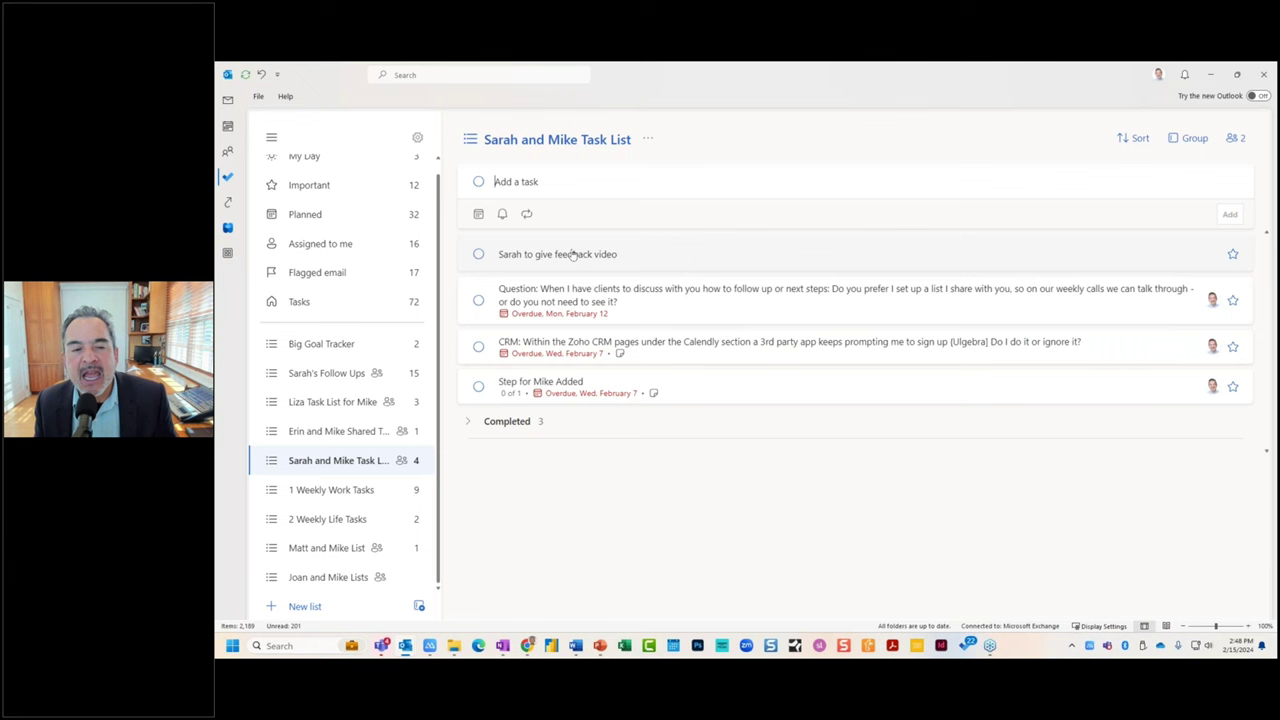
Step: Add two placeholder steps to the feedback video task, draft a third, and assign the task to the collaborator
{"action": "left_click", "coordinate": [736, 256]}
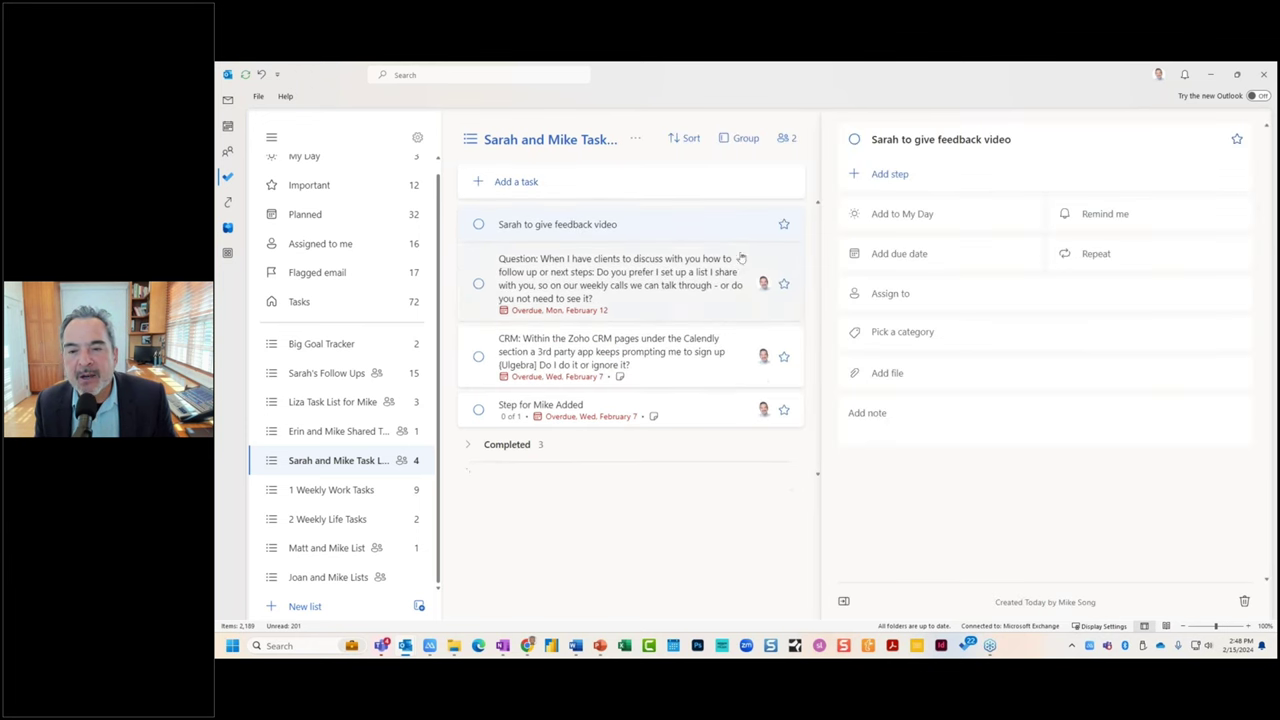
{"action": "left_click", "coordinate": [918, 174]}
{"action": "type", "text": "asdjfkalsjfalasfjalksfjaklklasd"}
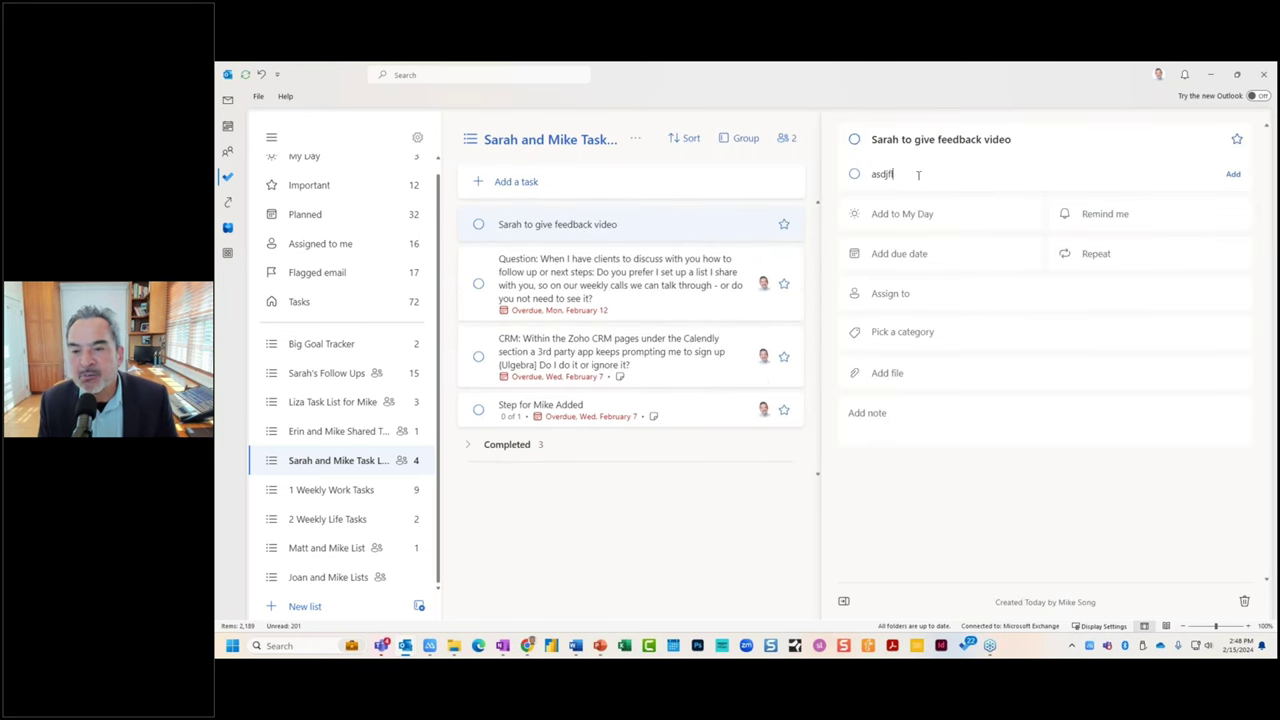
{"action": "key", "text": "Return"}
{"action": "type", "text": "ajdf ;aslkdjfa;a;sklfjas;kljfasdf"}
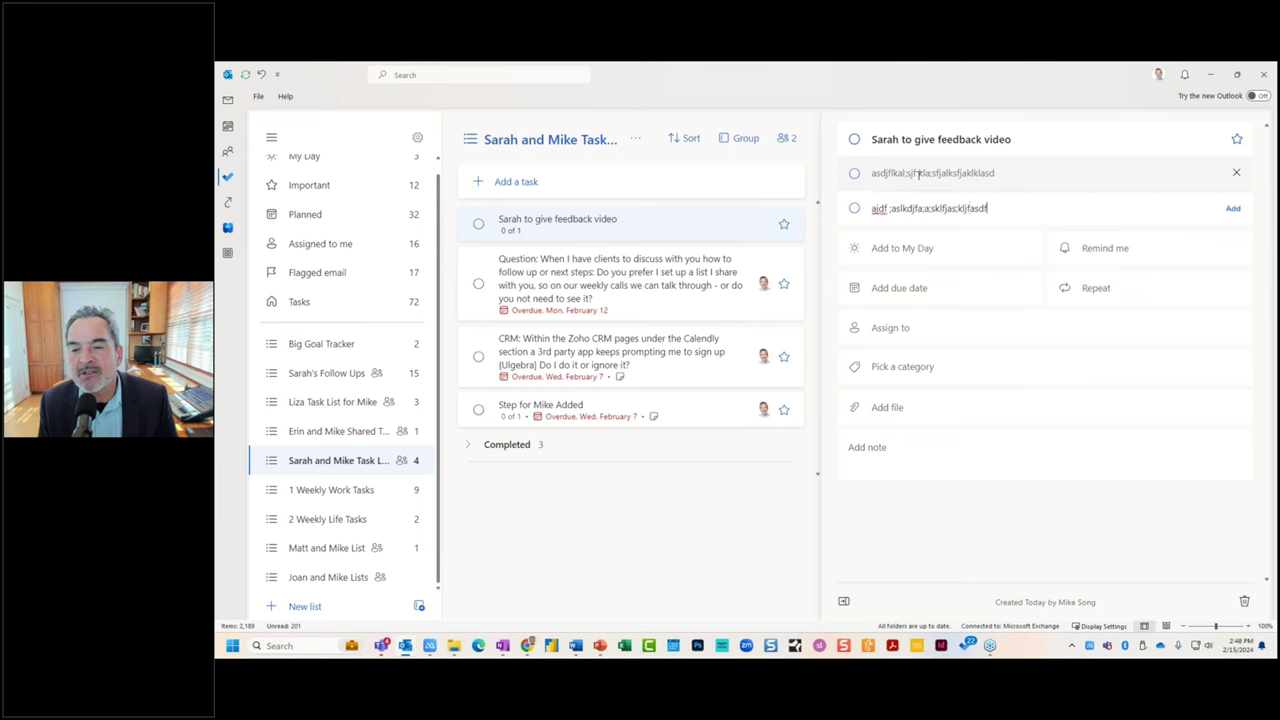
{"action": "key", "text": "Return"}
{"action": "type", "text": "ajdf ;lasdjfalk;sjfdl;aksjfaskldjfkl;ajlkad"}
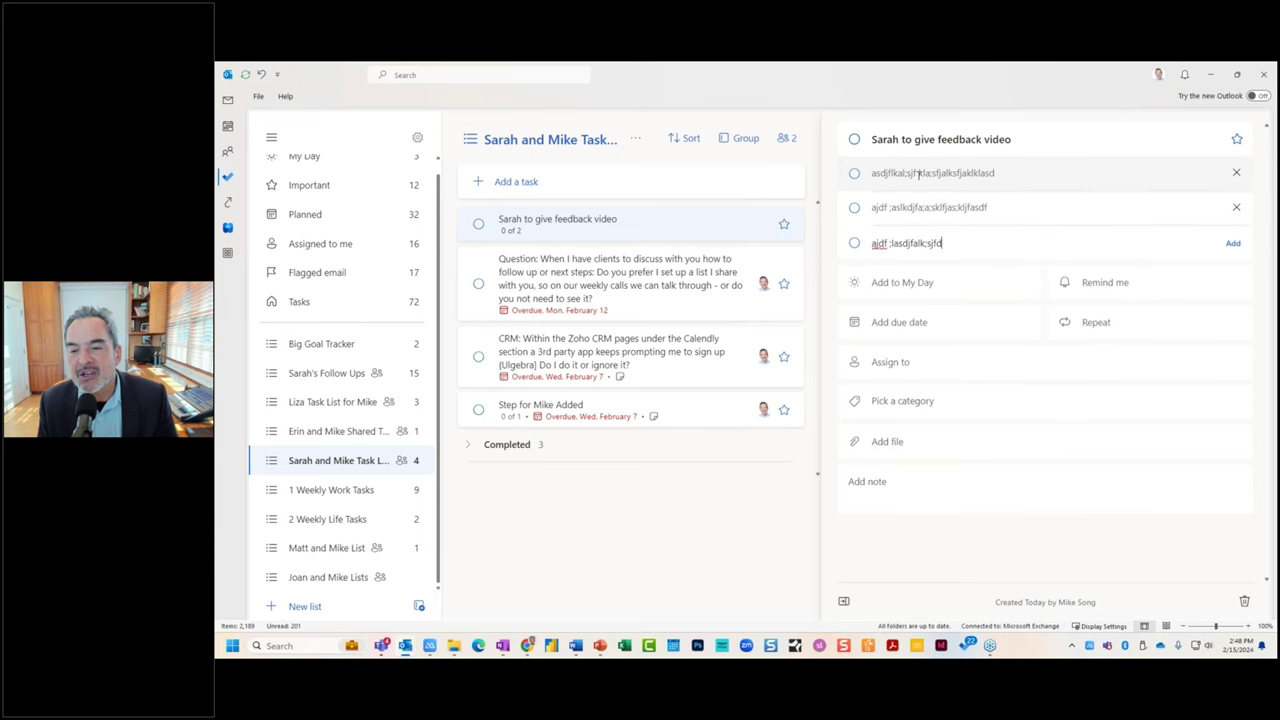
{"action": "left_click", "coordinate": [892, 366]}
{"action": "left_click", "coordinate": [727, 408]}
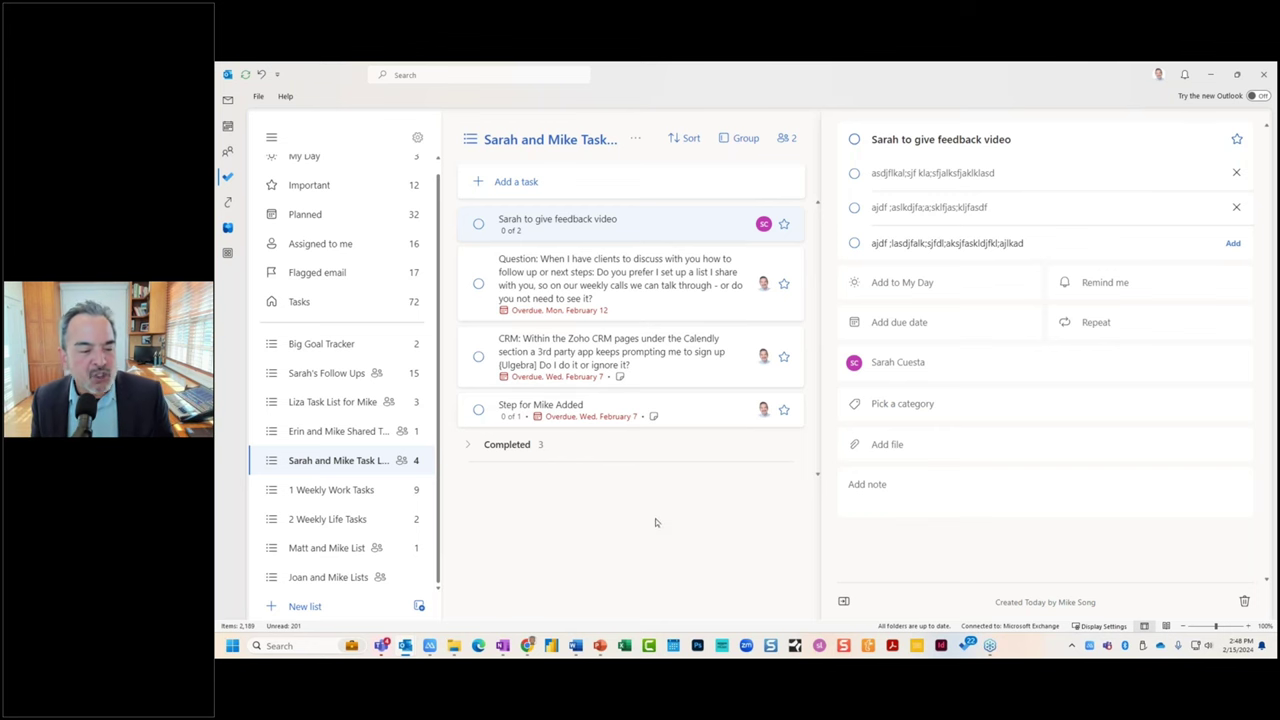
Step: Switch to the PowerPoint slide show on The No-Low-Go System
{"action": "key", "text": "alt+Tab"}
{"action": "key", "text": "alt+Tab"}
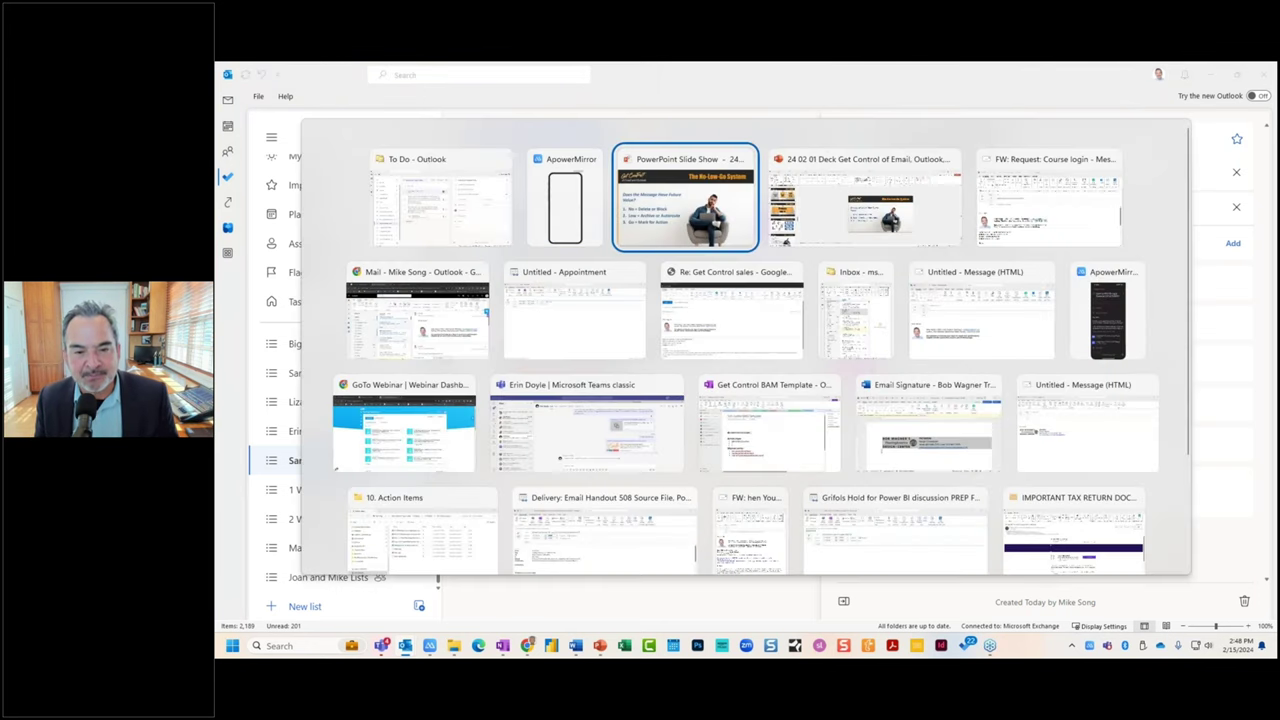